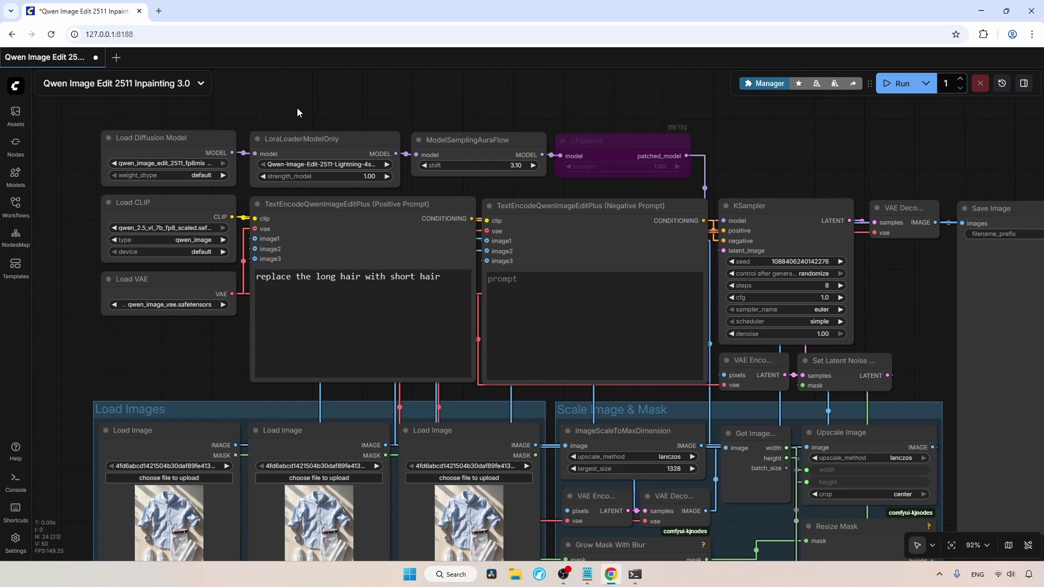
Inspect the Load Diffusion Model file choices and keep the current model.
{"action": "scroll", "coordinate": [223, 173], "scroll_direction": "up", "scroll_amount": 3}
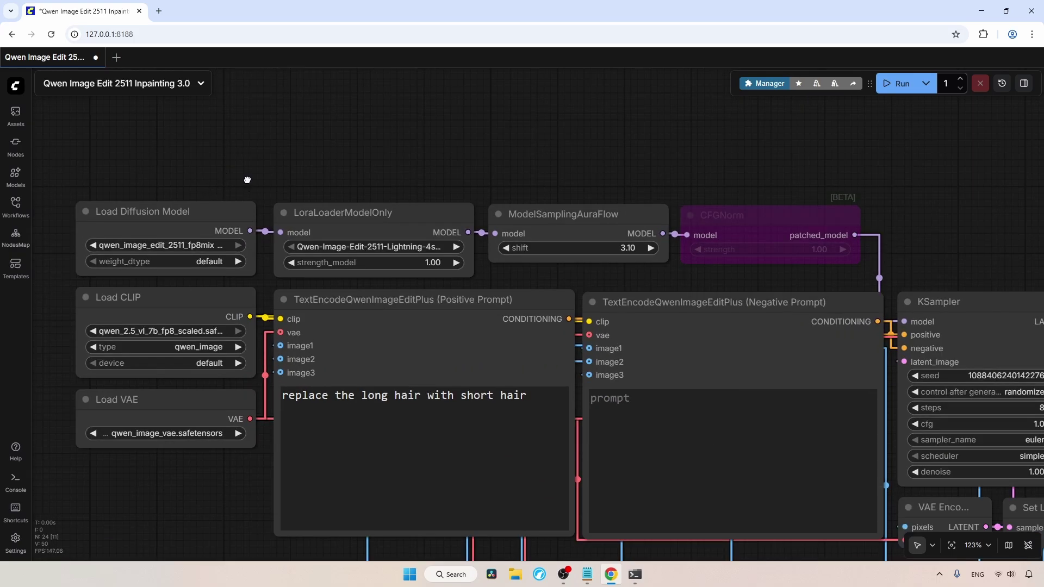
{"action": "left_click_drag", "start_coordinate": [247, 180], "coordinate": [293, 152]}
{"action": "left_click", "coordinate": [238, 190]}
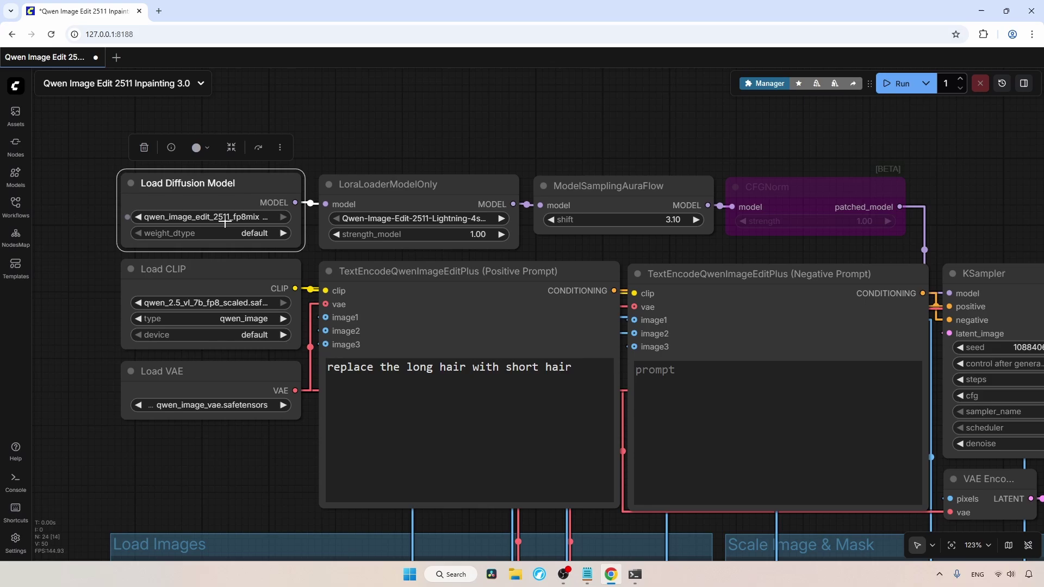
{"action": "left_click", "coordinate": [253, 218]}
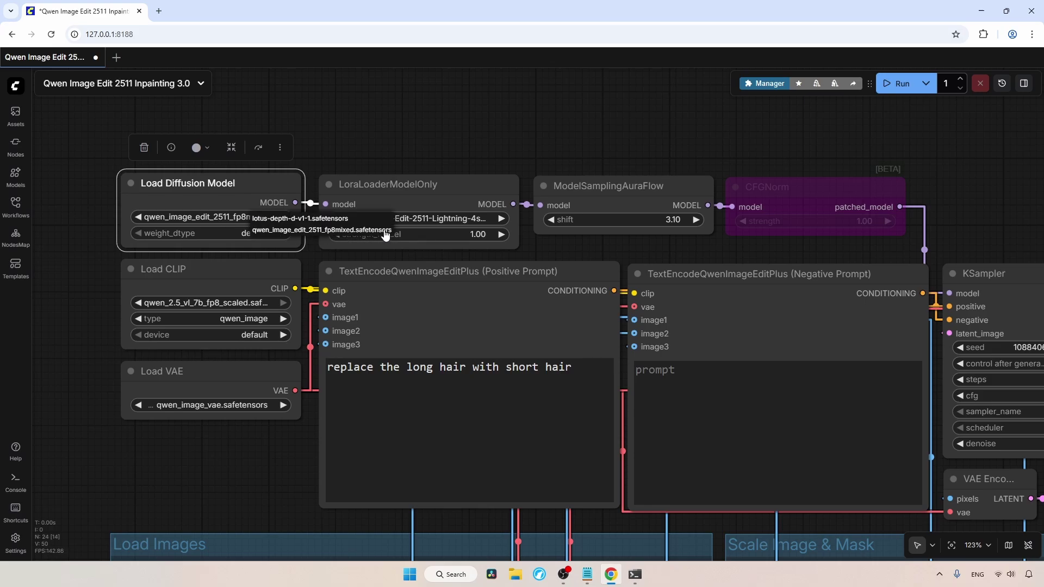
{"action": "left_click", "coordinate": [332, 154]}
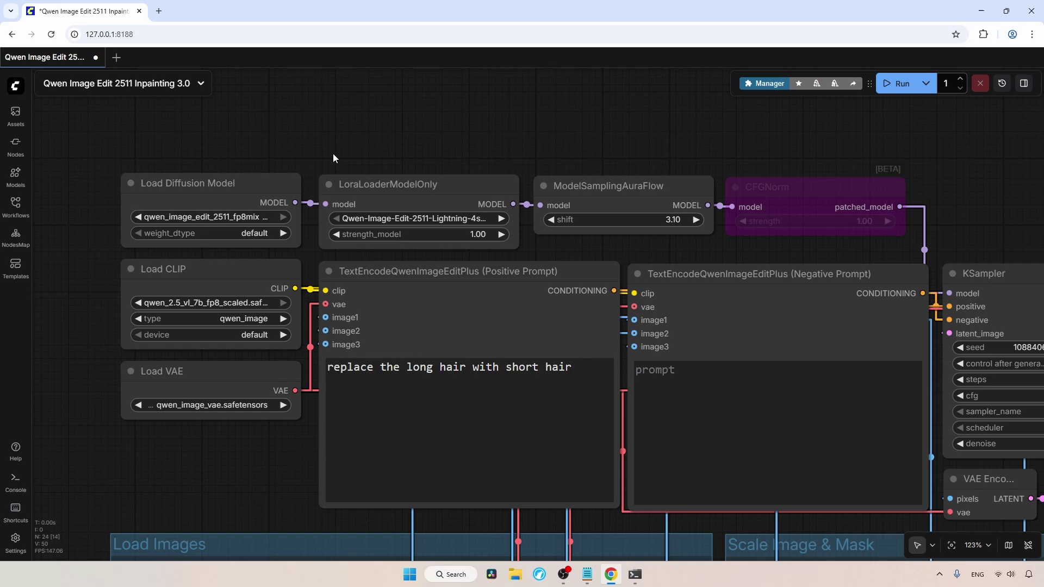
Add a GGUF Loader node above Load Diffusion Model, then delete it again.
{"action": "left_click_drag", "start_coordinate": [329, 130], "coordinate": [335, 209]}
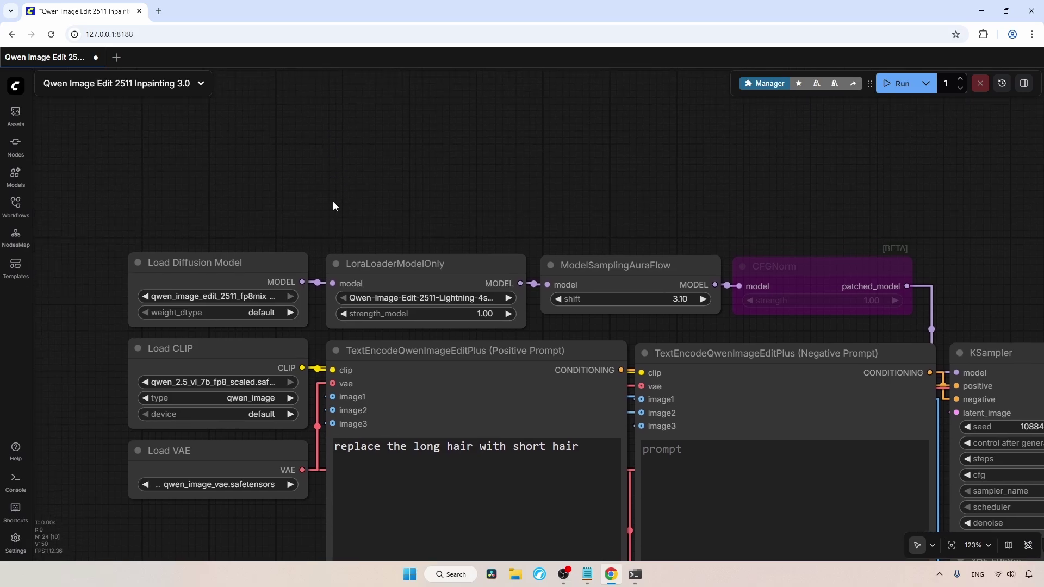
{"action": "double_click", "coordinate": [308, 157]}
{"action": "type", "text": "gguf loader"}
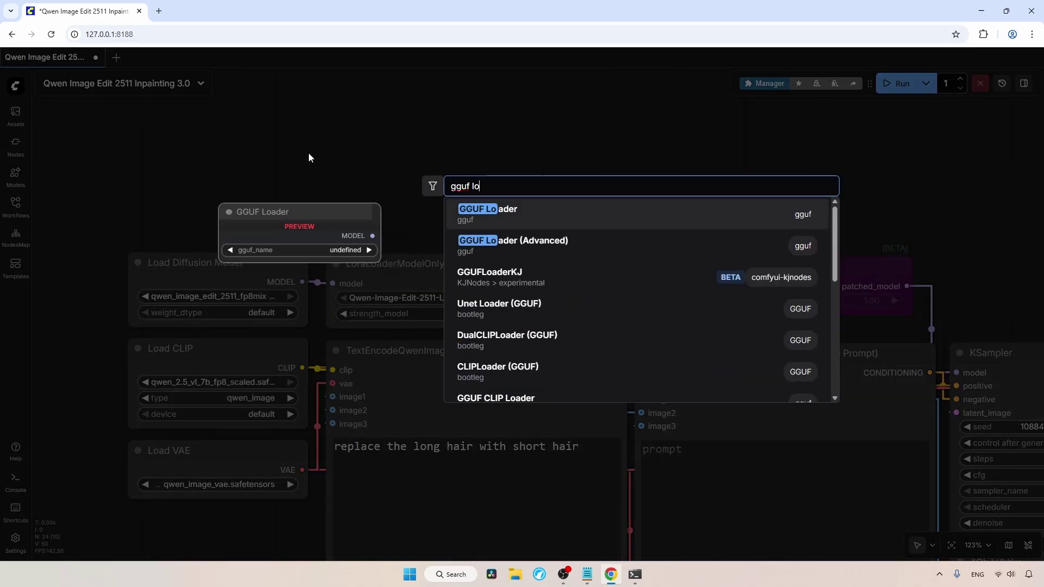
{"action": "left_click", "coordinate": [576, 216]}
{"action": "left_click_drag", "start_coordinate": [416, 152], "coordinate": [222, 171]}
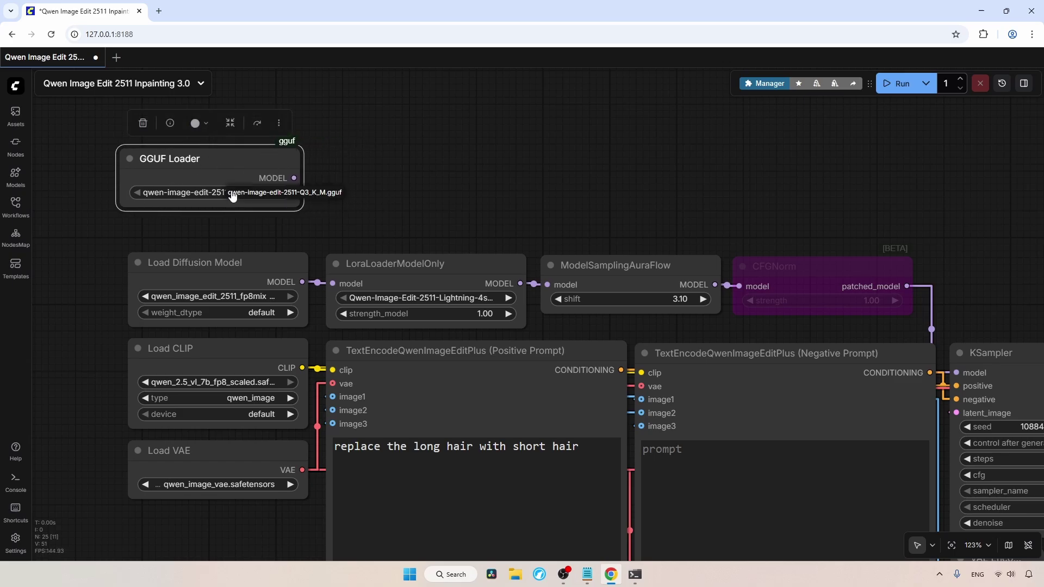
{"action": "left_click", "coordinate": [356, 181]}
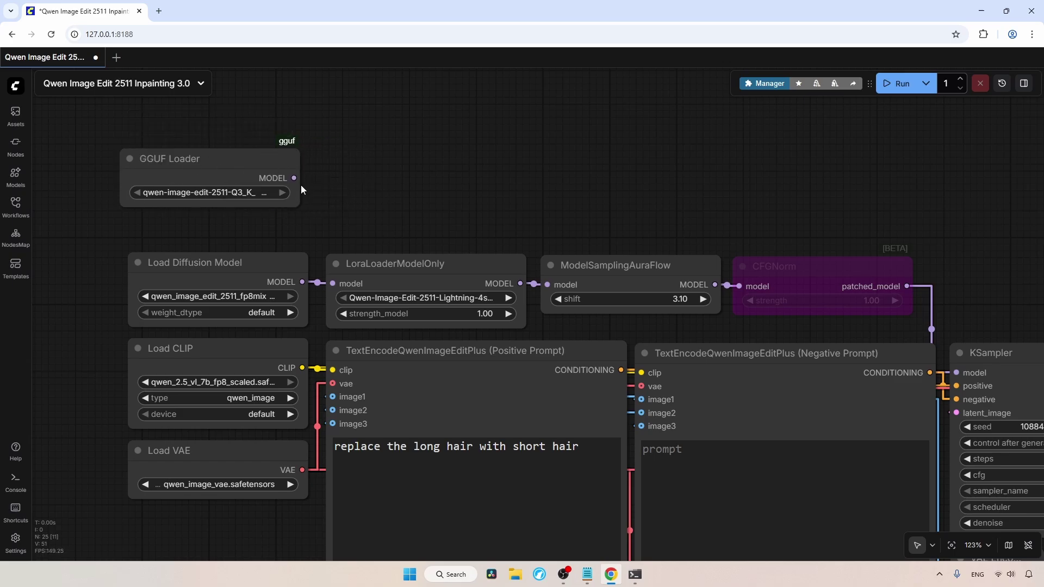
{"action": "left_click_drag", "start_coordinate": [294, 178], "coordinate": [320, 179]}
{"action": "key", "text": "Escape"}
{"action": "left_click", "coordinate": [264, 158]}
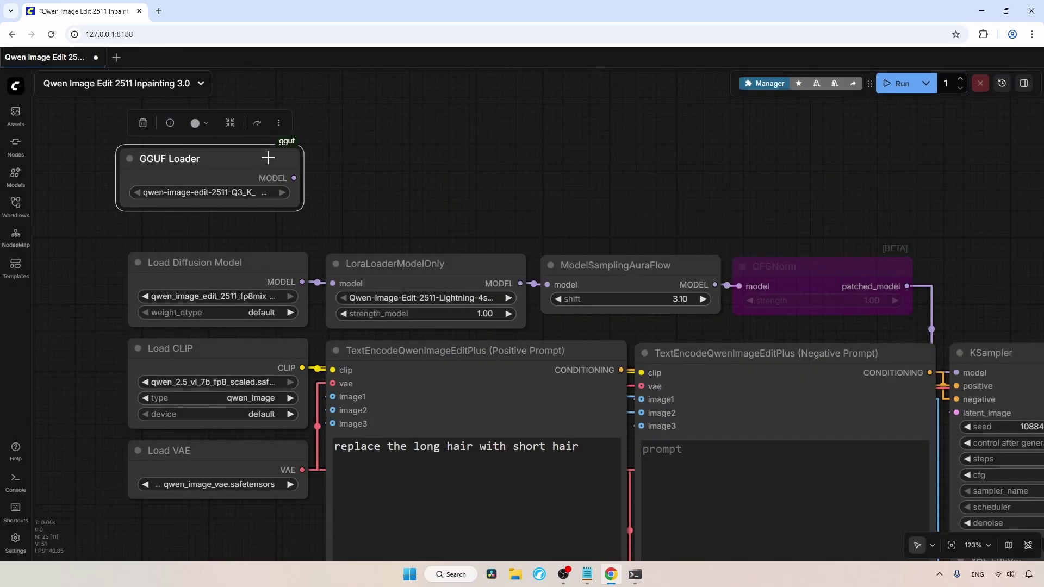
{"action": "key", "text": "Delete"}
Inspect the LoraLoaderModelOnly Lightning LoRA choices and keep the current file.
{"action": "left_click_drag", "start_coordinate": [483, 217], "coordinate": [377, 131]}
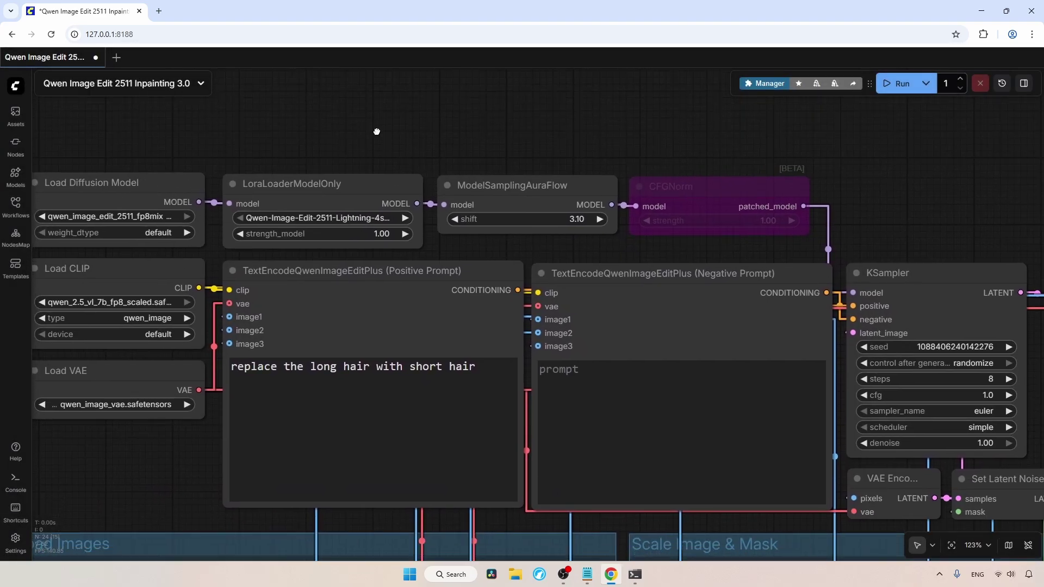
{"action": "left_click", "coordinate": [137, 195]}
{"action": "left_click", "coordinate": [345, 188]}
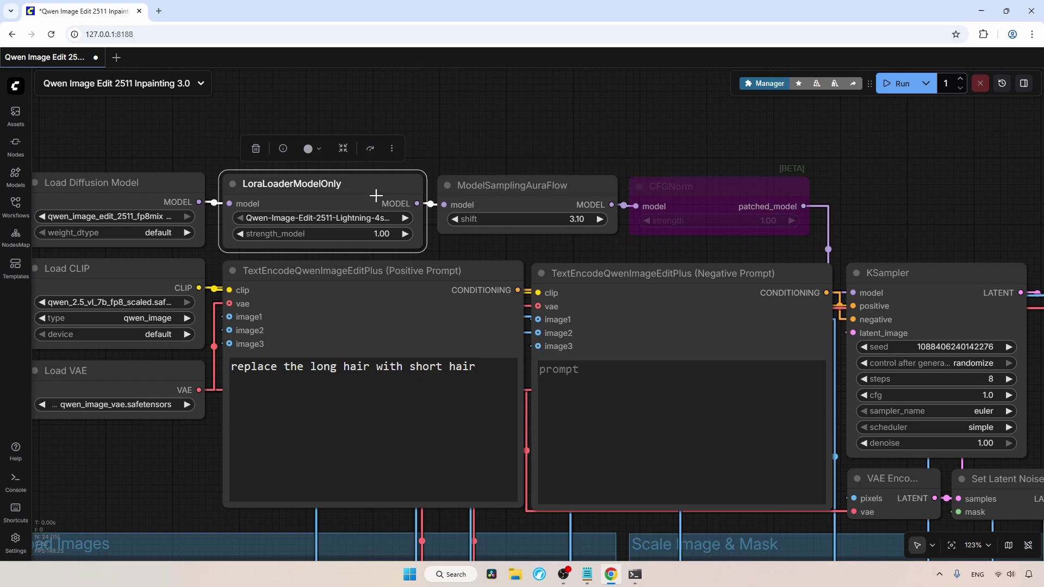
{"action": "left_click", "coordinate": [325, 219]}
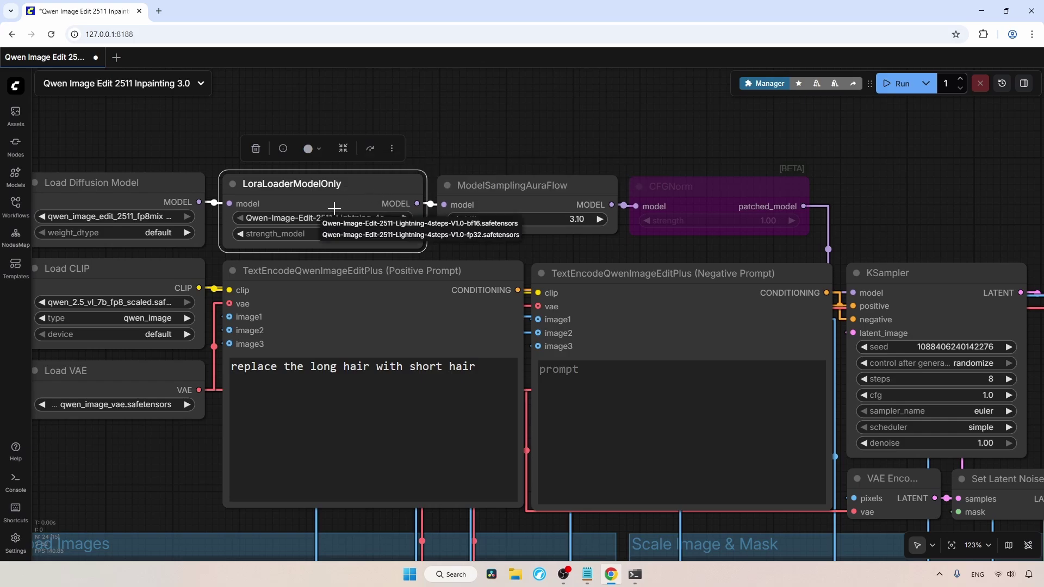
{"action": "left_click", "coordinate": [447, 225]}
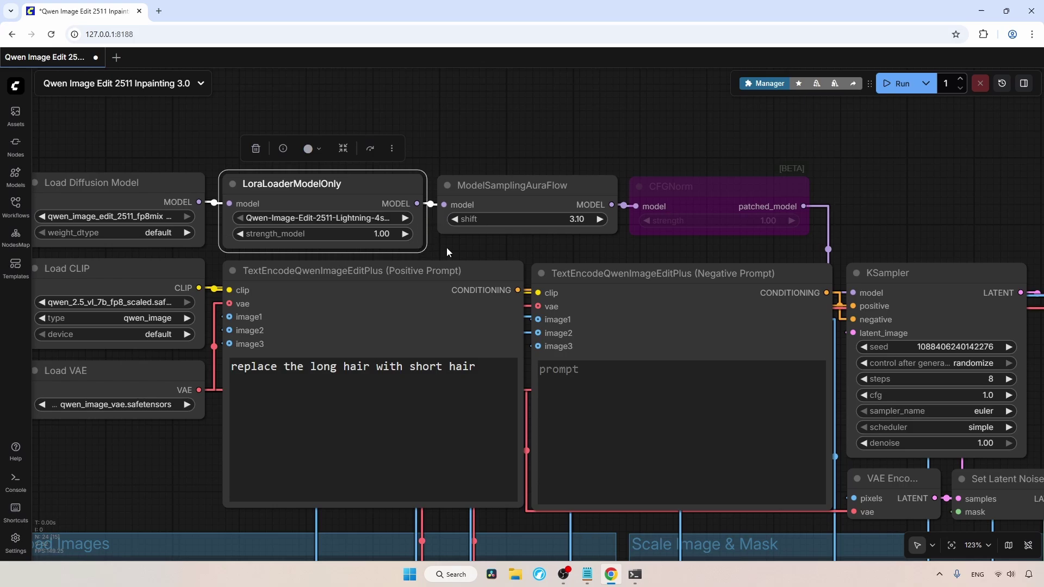
Review the ModelSamplingAuraFlow, CFGNorm, KSampler and Load CLIP nodes.
{"action": "left_click", "coordinate": [523, 186]}
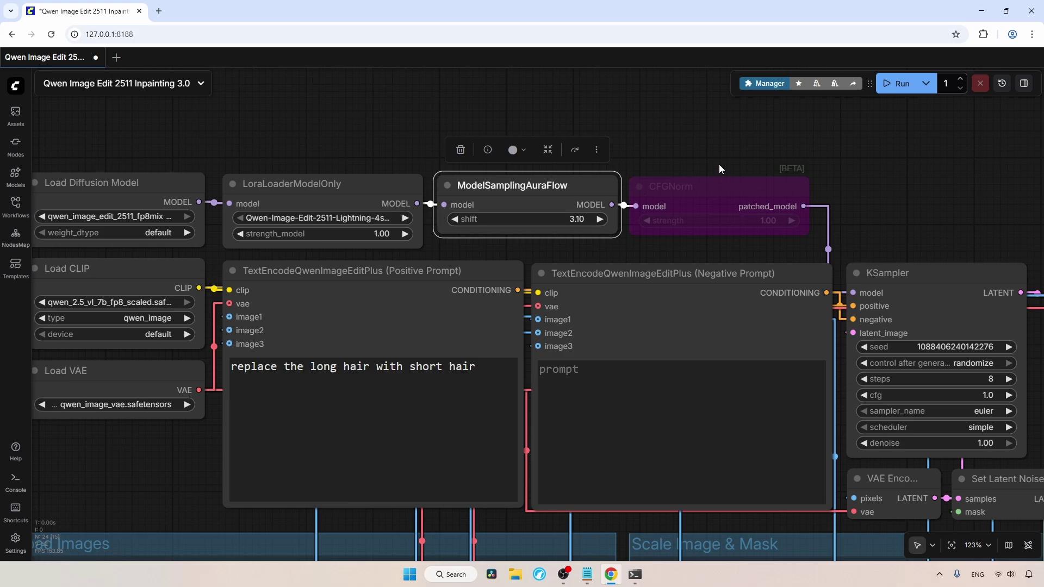
{"action": "left_click_drag", "start_coordinate": [719, 165], "coordinate": [503, 155]}
{"action": "left_click", "coordinate": [515, 175]}
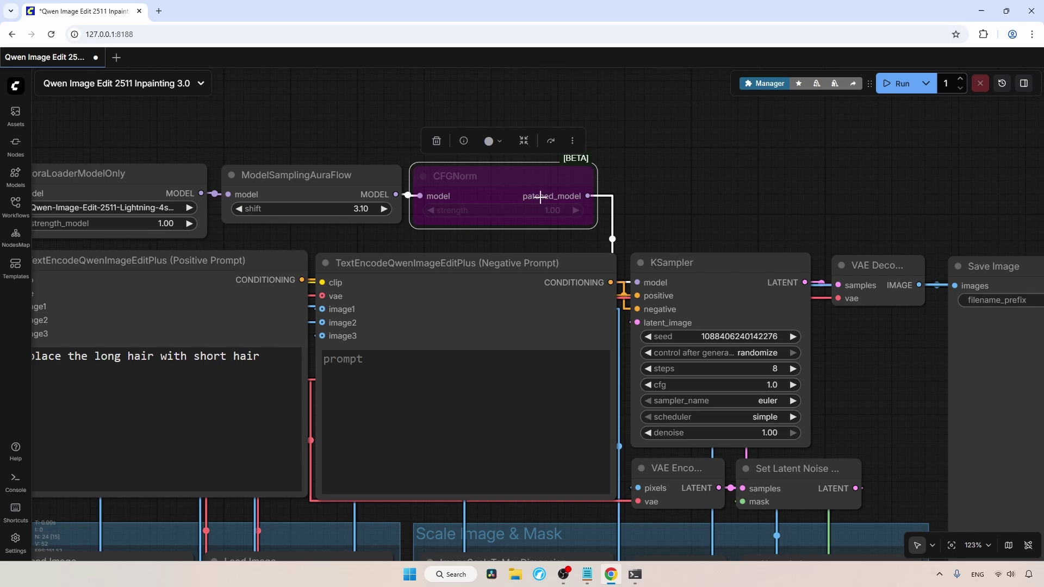
{"action": "left_click_drag", "start_coordinate": [668, 240], "coordinate": [682, 176]}
{"action": "left_click", "coordinate": [747, 211]}
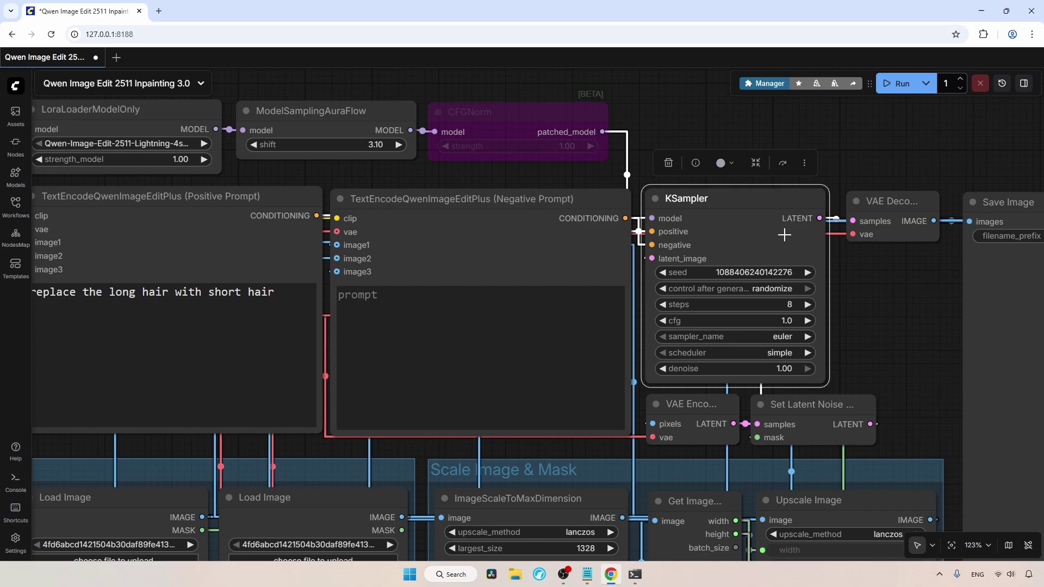
{"action": "left_click_drag", "start_coordinate": [240, 169], "coordinate": [596, 184]}
{"action": "left_click", "coordinate": [222, 205]}
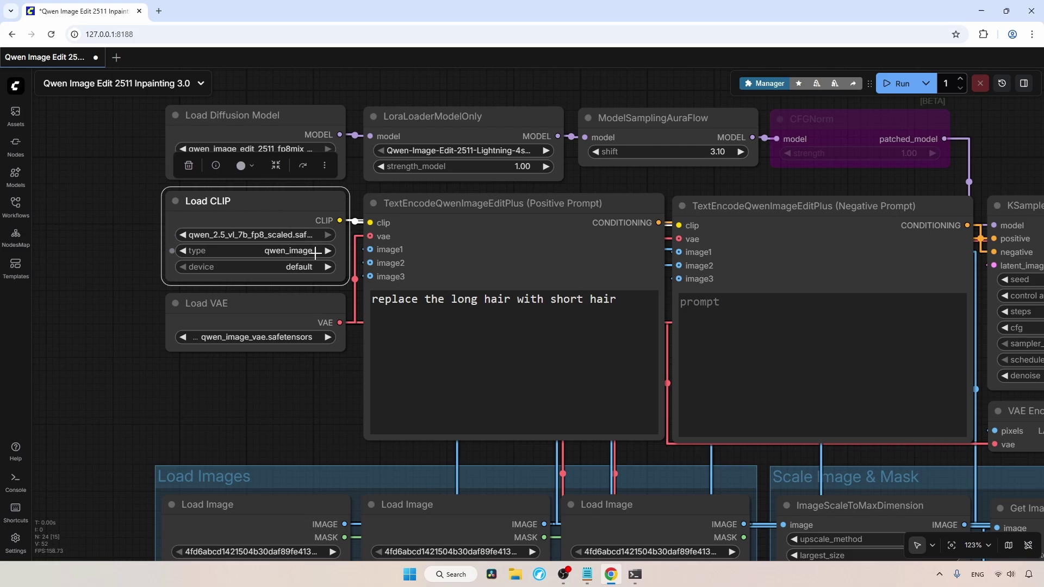
Review the positive and negative prompt nodes, Load VAE and VAE Decode.
{"action": "left_click_drag", "start_coordinate": [302, 399], "coordinate": [124, 402]}
{"action": "left_click", "coordinate": [363, 222]}
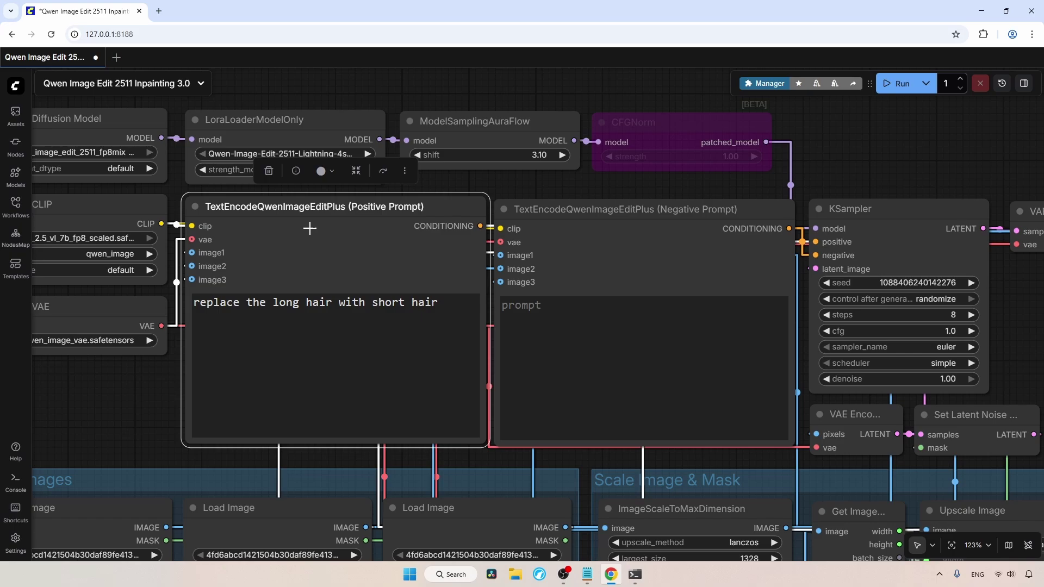
{"action": "left_click", "coordinate": [603, 230]}
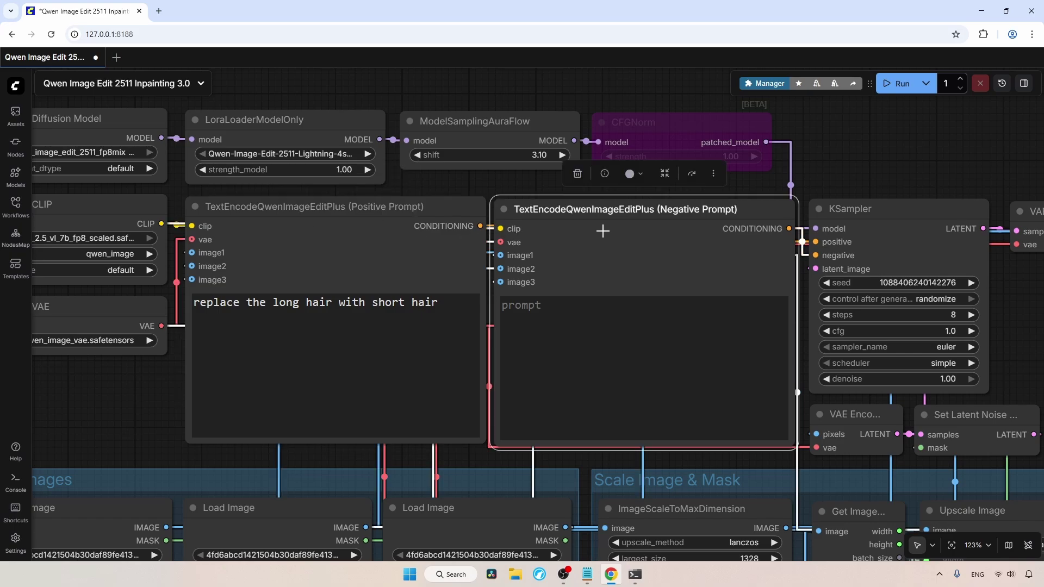
{"action": "left_click_drag", "start_coordinate": [838, 161], "coordinate": [714, 162]}
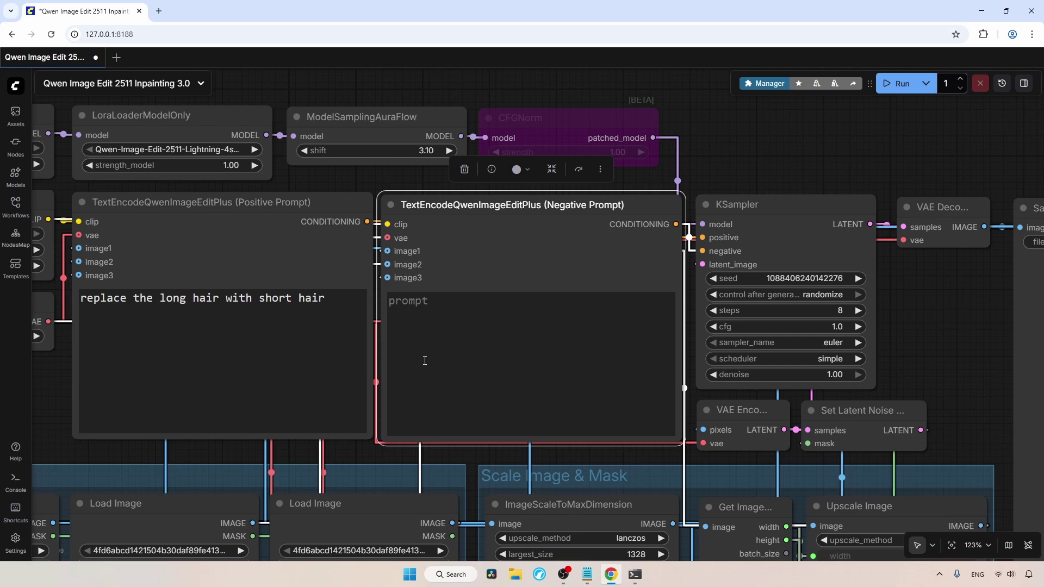
{"action": "left_click_drag", "start_coordinate": [36, 429], "coordinate": [216, 433]}
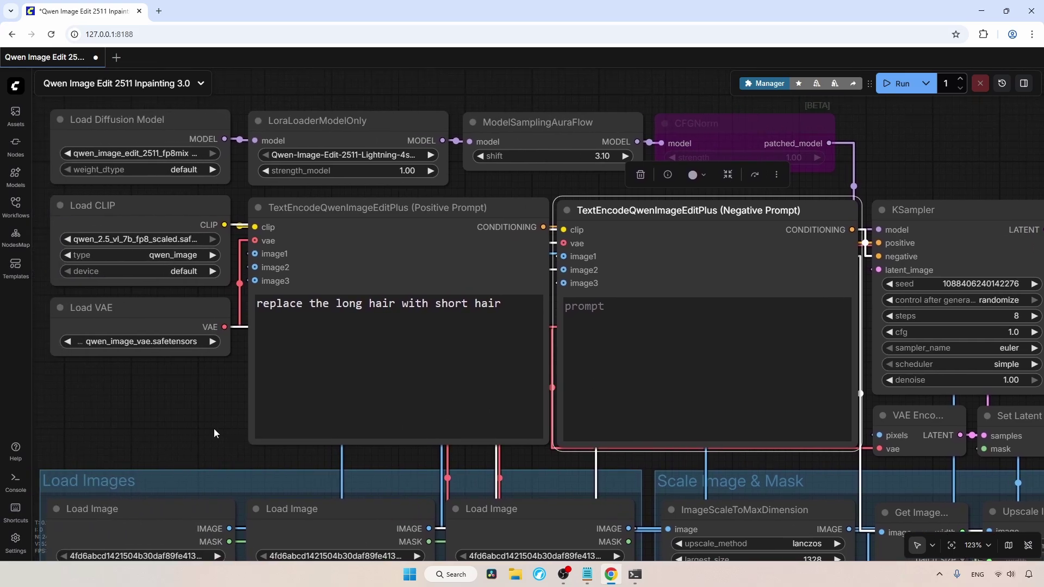
{"action": "left_click", "coordinate": [149, 318]}
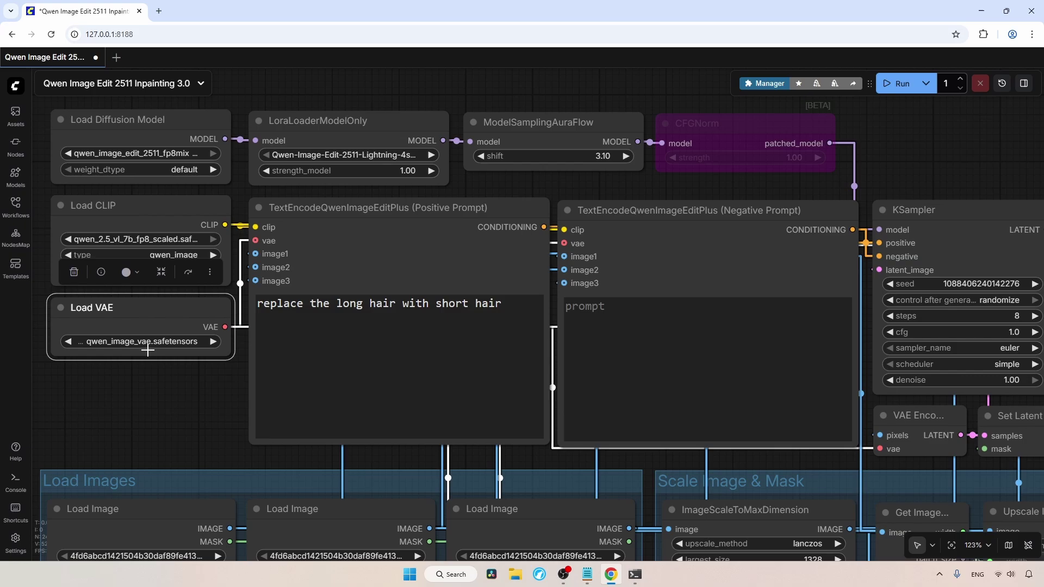
{"action": "left_click_drag", "start_coordinate": [212, 391], "coordinate": [113, 384]}
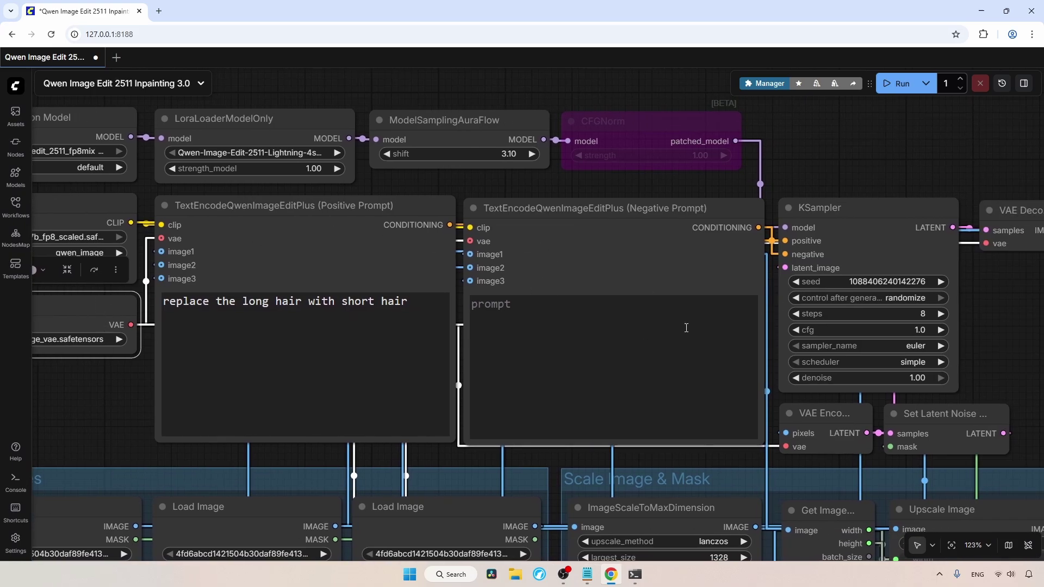
Review the Load Image nodes, ImageScaleToMaxDimension, and the mask group's VAE Encode and Decode.
{"action": "left_click_drag", "start_coordinate": [993, 346], "coordinate": [912, 245]}
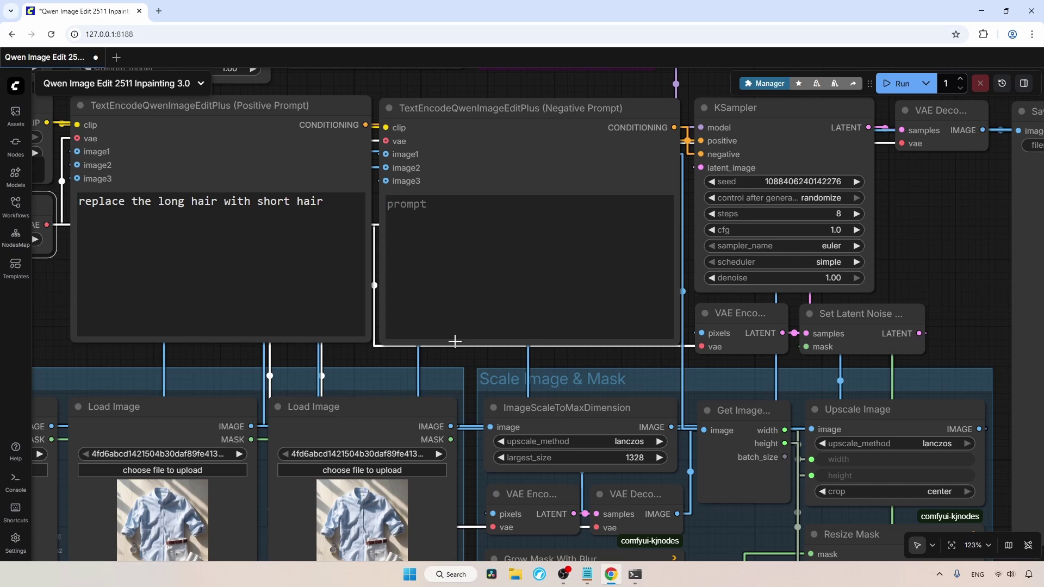
{"action": "left_click_drag", "start_coordinate": [314, 389], "coordinate": [576, 250]}
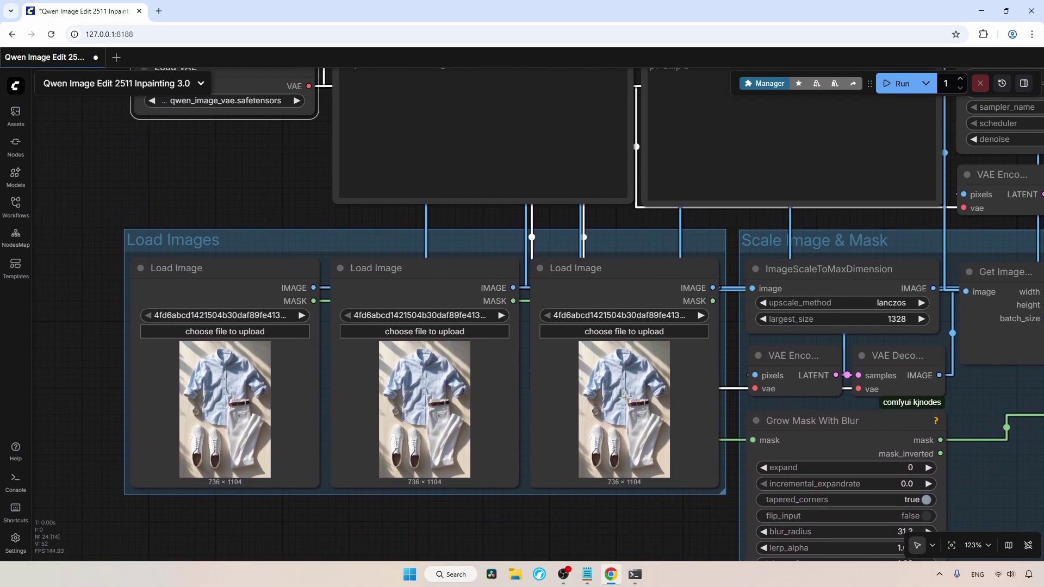
{"action": "left_click", "coordinate": [248, 292]}
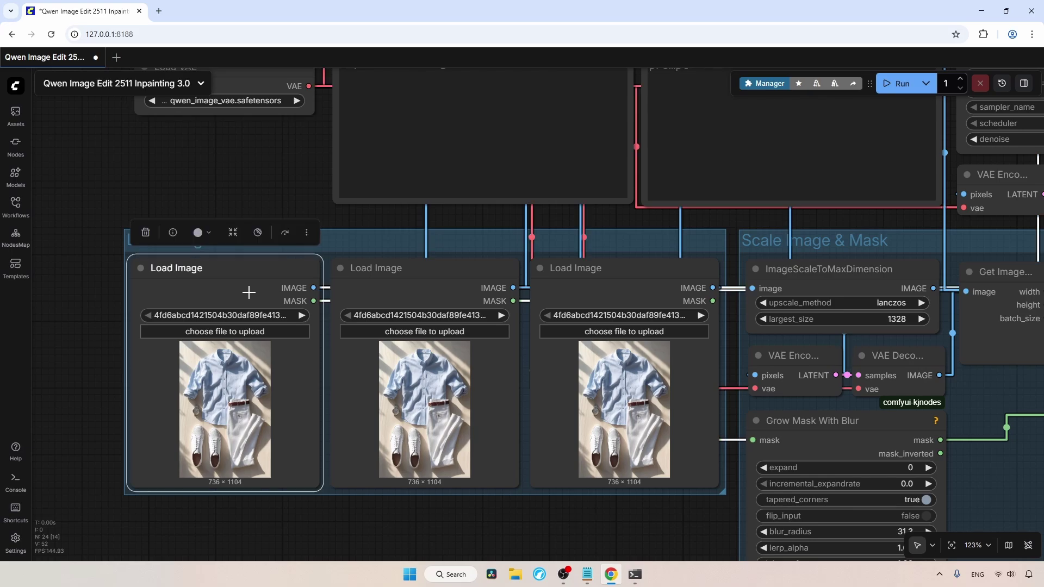
{"action": "left_click", "coordinate": [431, 283]}
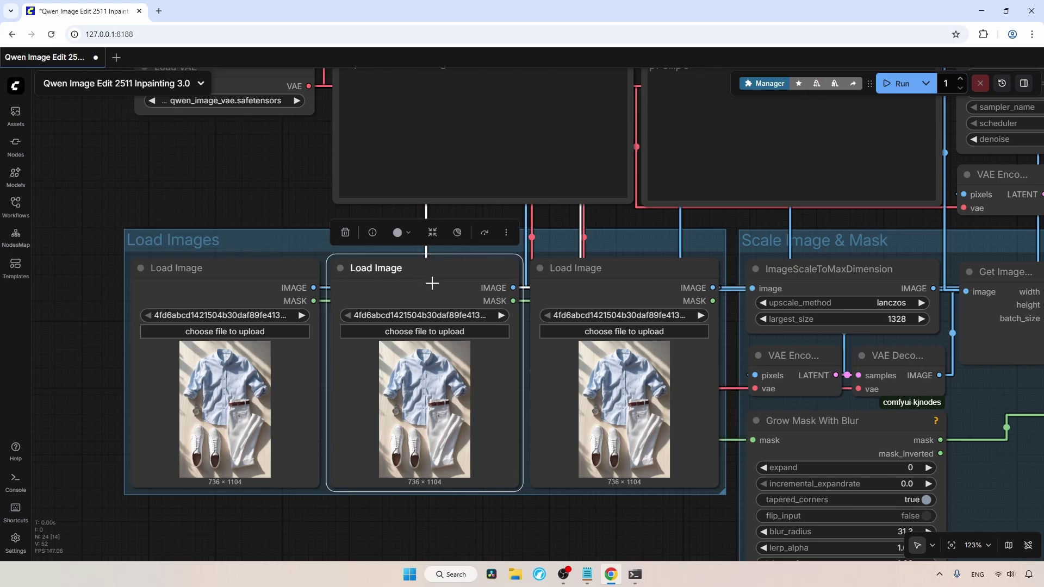
{"action": "left_click", "coordinate": [619, 525]}
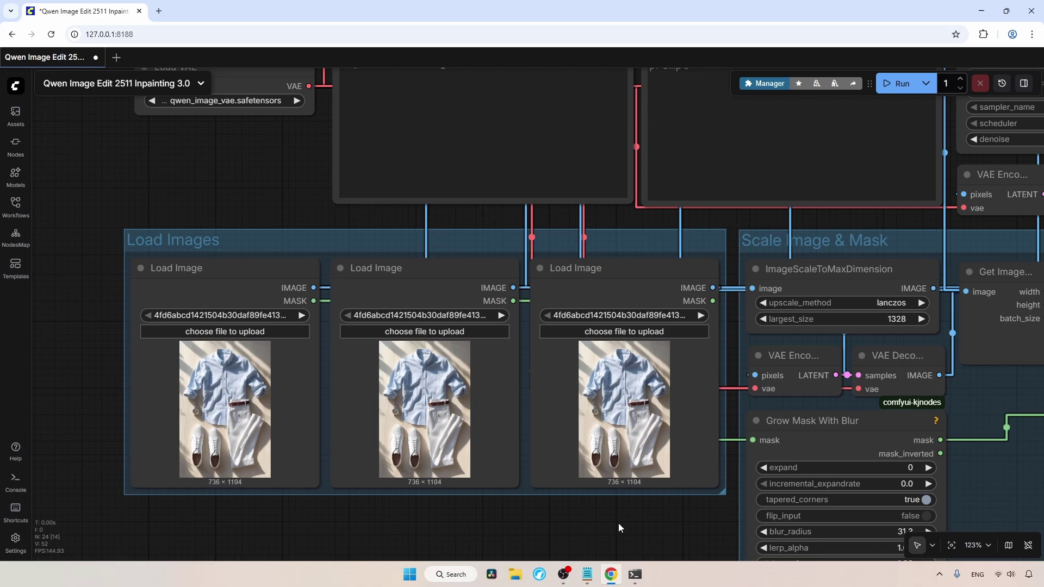
{"action": "scroll", "coordinate": [651, 522], "scroll_direction": "right", "scroll_amount": 10}
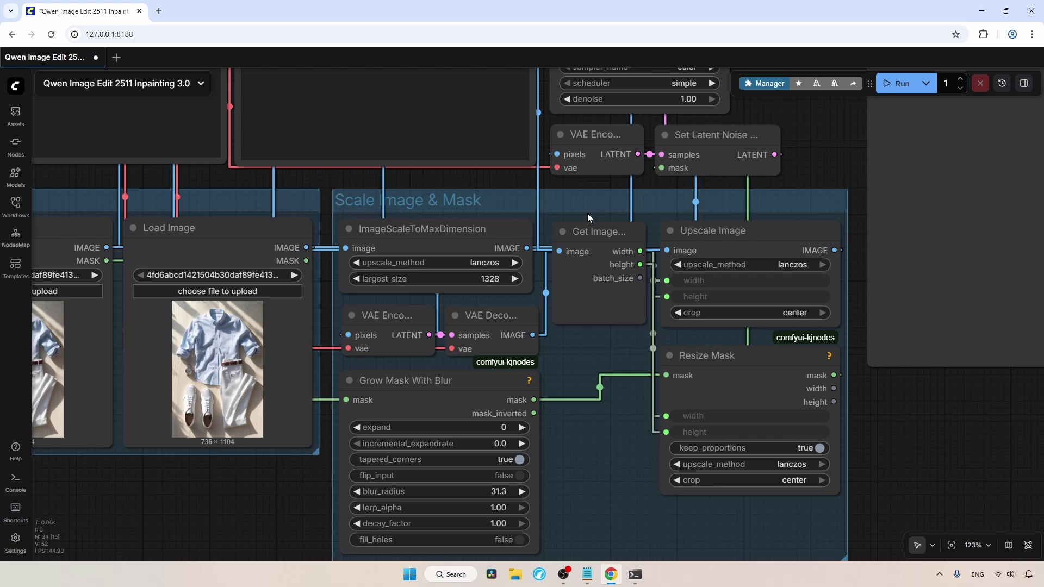
{"action": "left_click", "coordinate": [475, 231]}
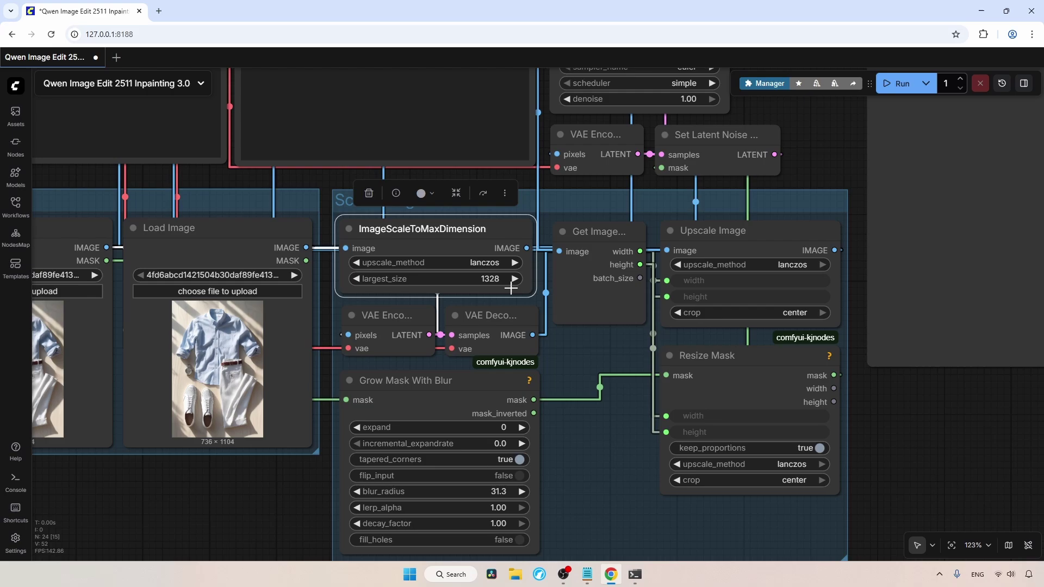
{"action": "left_click", "coordinate": [402, 326]}
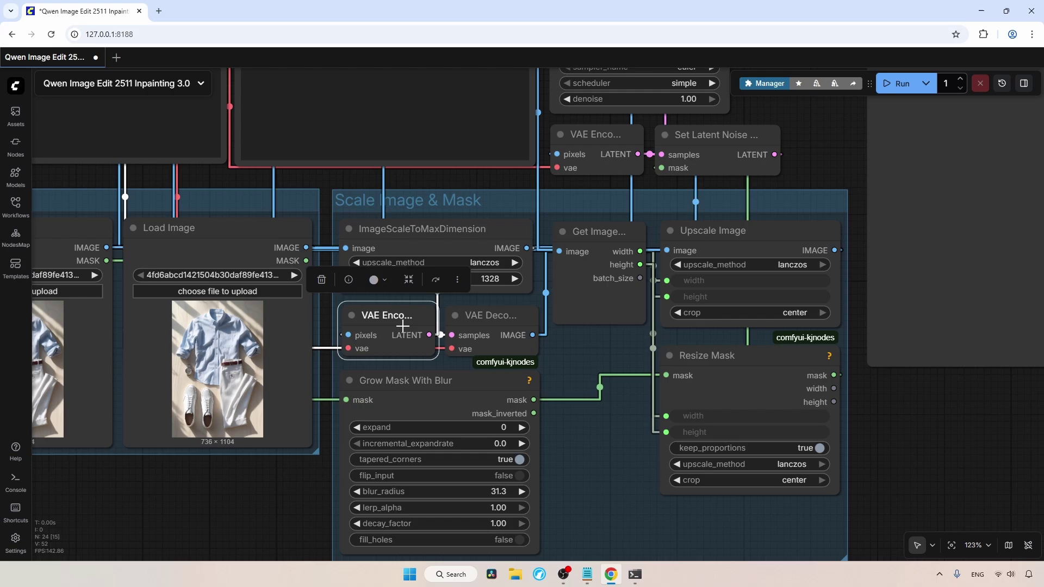
{"action": "left_click", "coordinate": [507, 321]}
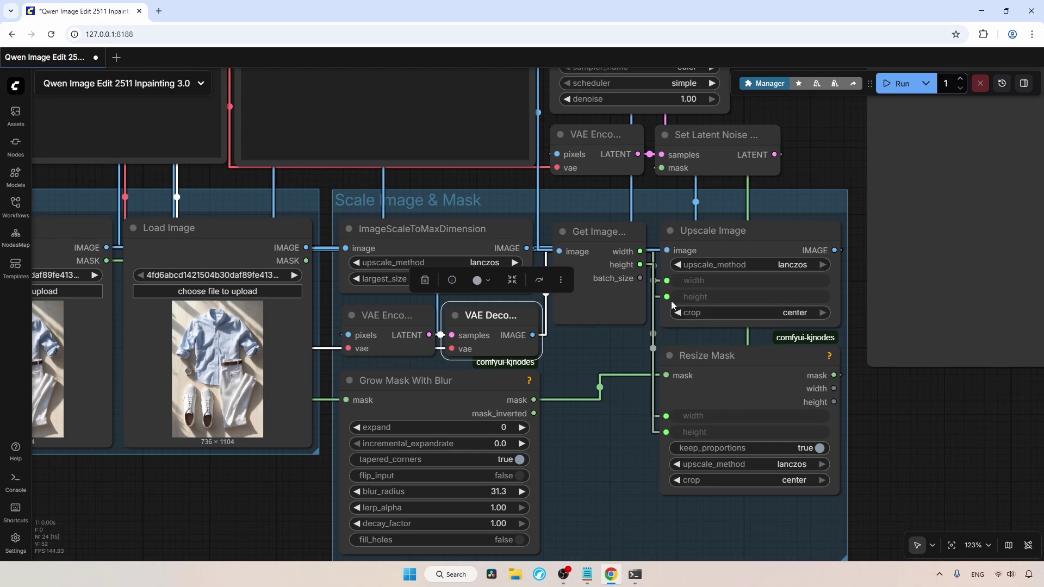
Review the latent VAE Encode, Set Latent Noise, KSampler and Grow Mask With Blur nodes.
{"action": "left_click_drag", "start_coordinate": [828, 150], "coordinate": [788, 222]}
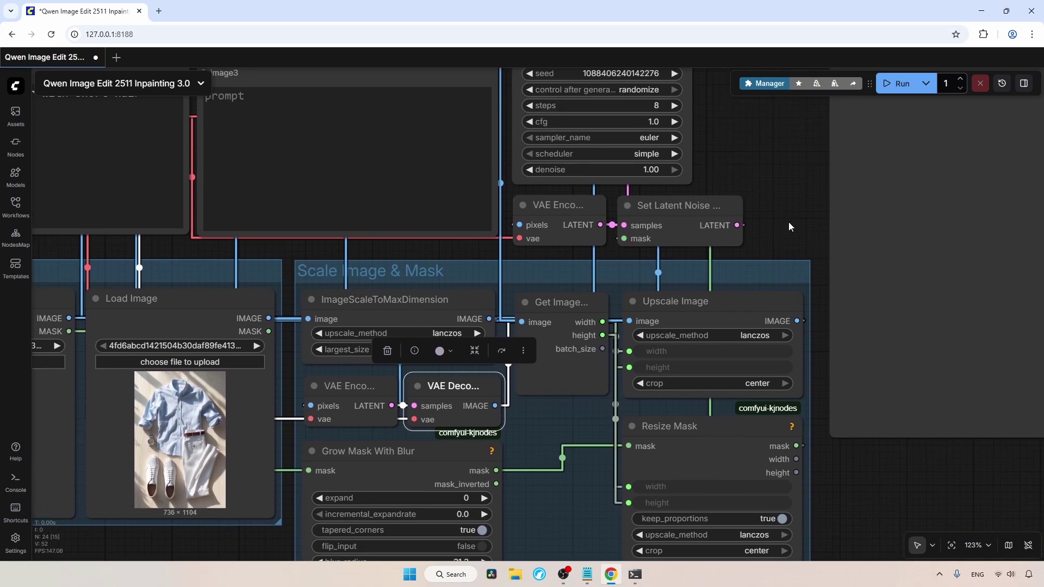
{"action": "left_click", "coordinate": [571, 219]}
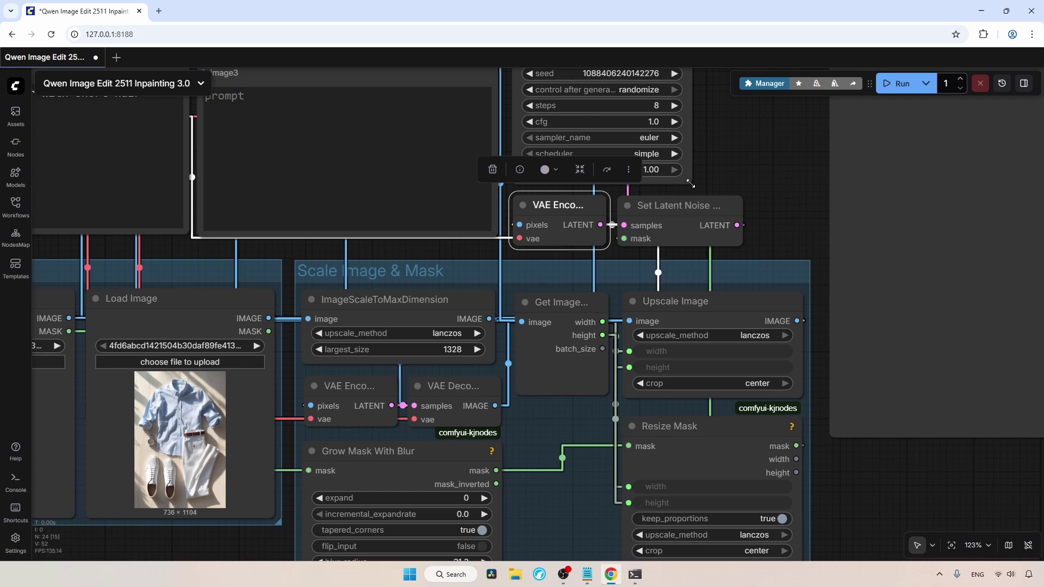
{"action": "left_click", "coordinate": [691, 218]}
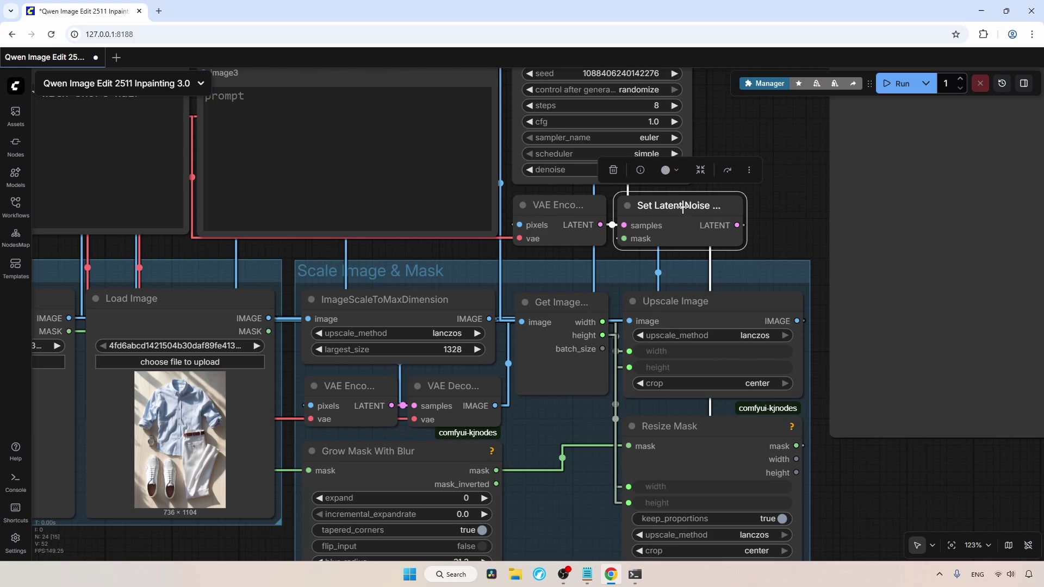
{"action": "scroll", "coordinate": [639, 226], "scroll_direction": "up", "scroll_amount": 5}
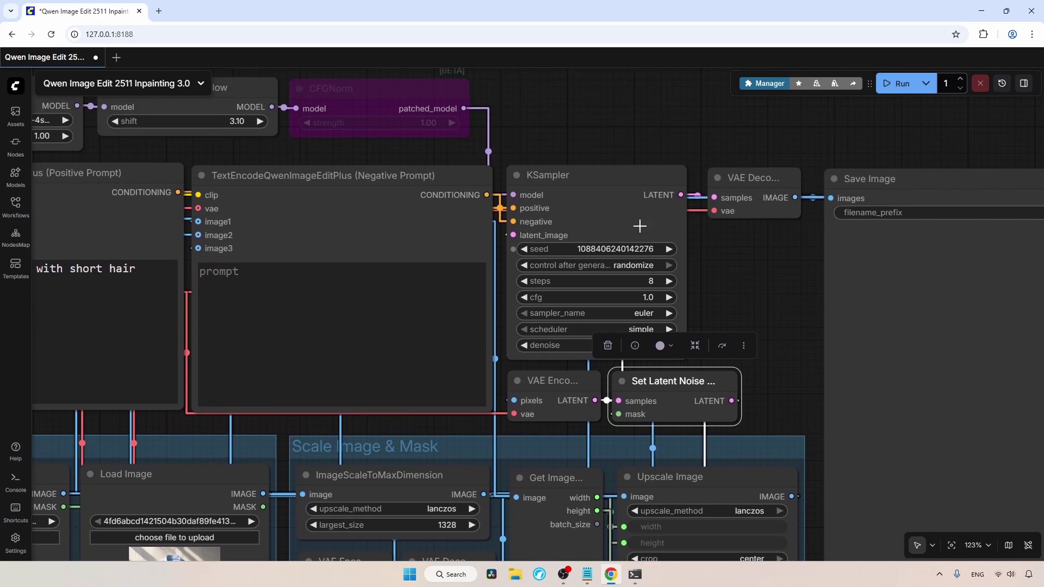
{"action": "left_click", "coordinate": [598, 187]}
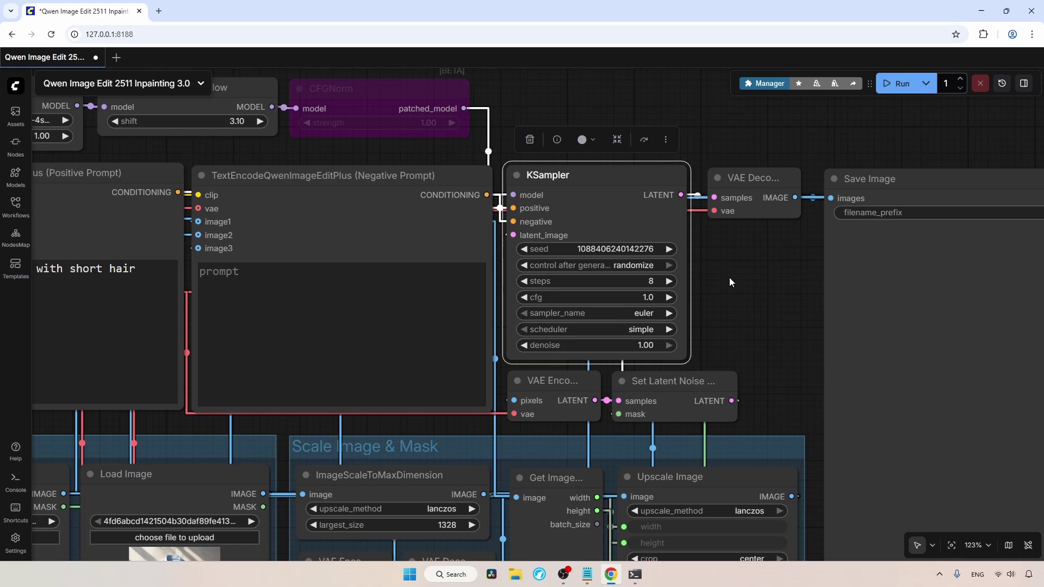
{"action": "scroll", "coordinate": [758, 360], "scroll_direction": "down", "scroll_amount": 5}
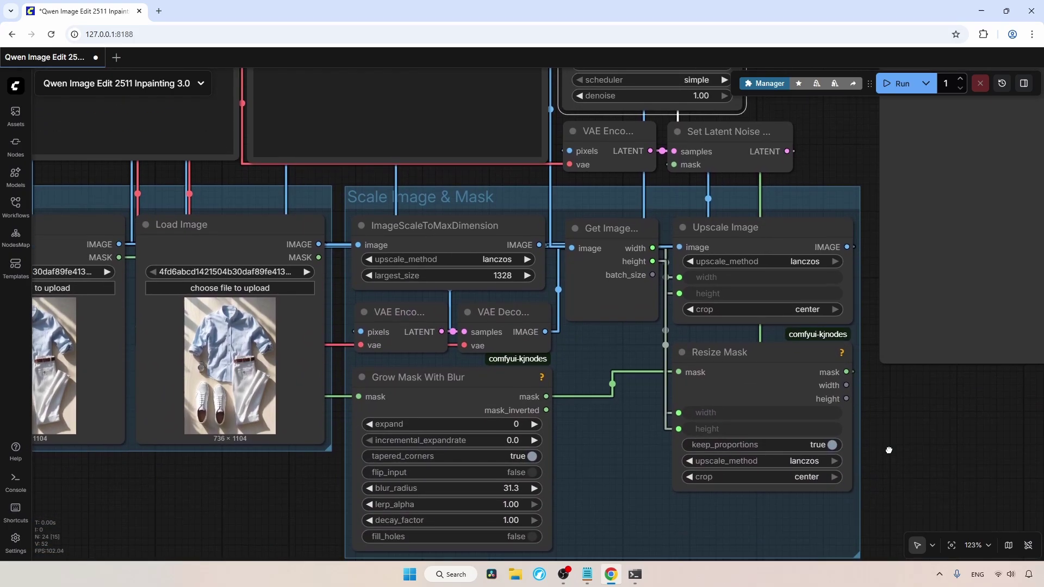
{"action": "left_click_drag", "start_coordinate": [889, 451], "coordinate": [889, 445]}
{"action": "left_click", "coordinate": [460, 389]}
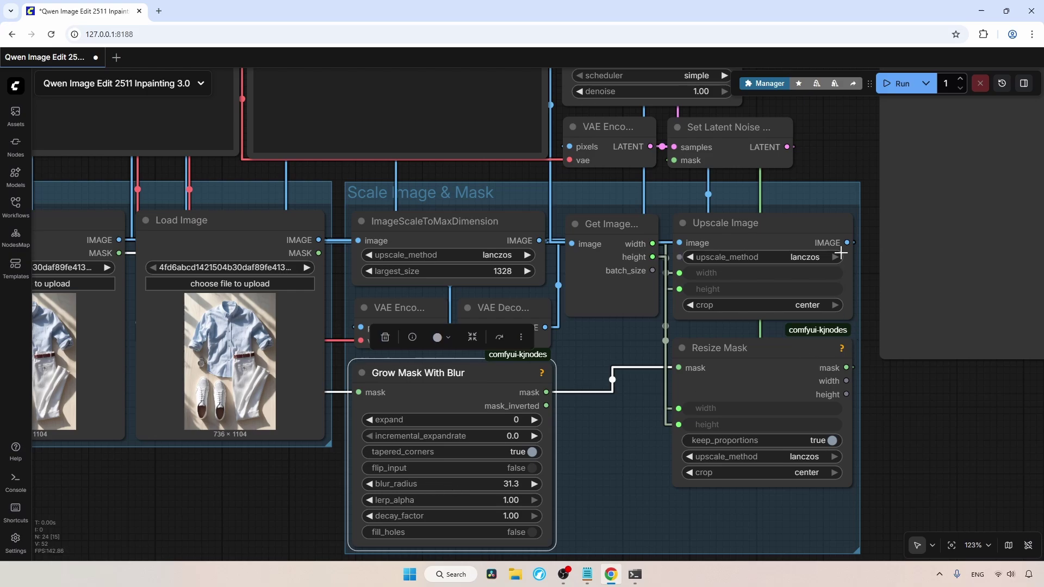
{"action": "left_click_drag", "start_coordinate": [833, 158], "coordinate": [783, 429]}
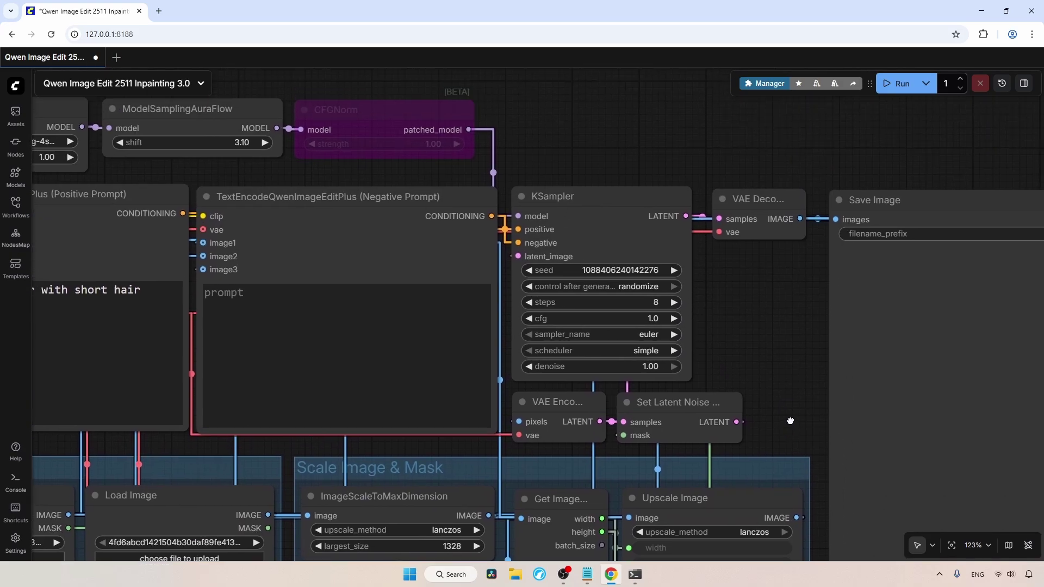
{"action": "left_click", "coordinate": [614, 226]}
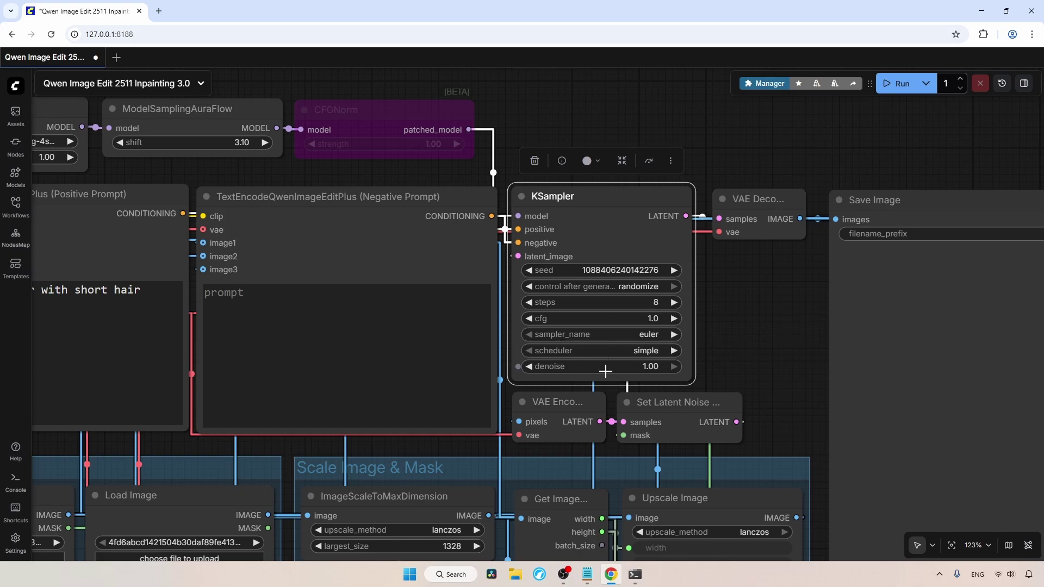
Review the output nodes: VAE Decode, Save Image and Image Comparer.
{"action": "left_click_drag", "start_coordinate": [730, 353], "coordinate": [552, 339]}
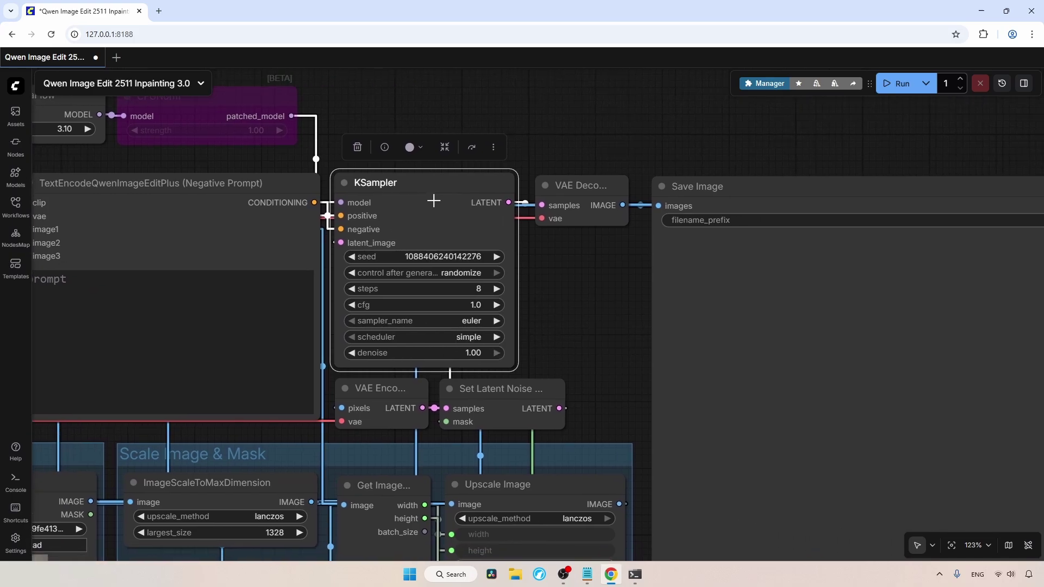
{"action": "left_click", "coordinate": [605, 189]}
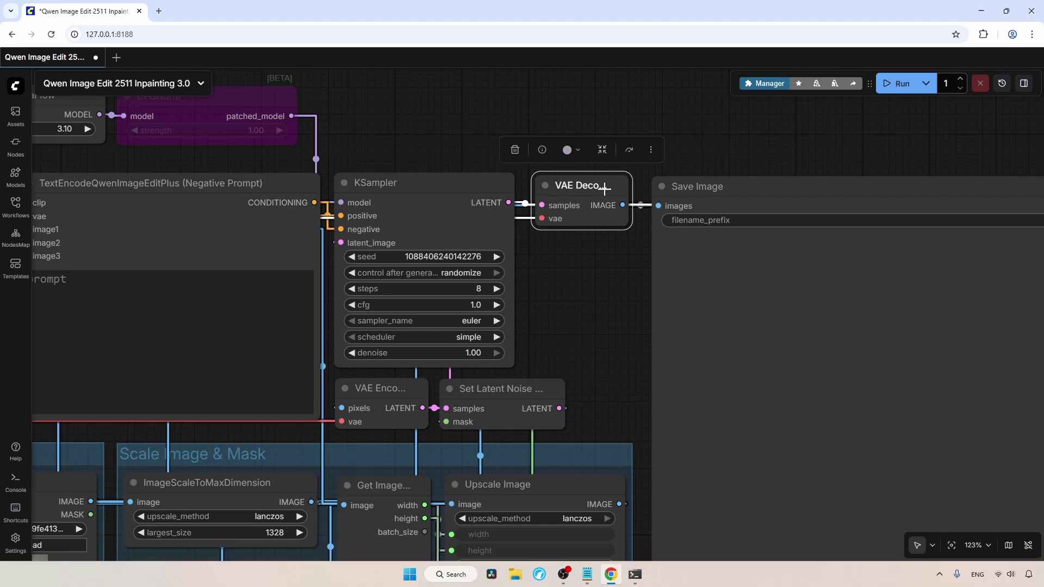
{"action": "left_click_drag", "start_coordinate": [599, 284], "coordinate": [221, 262]}
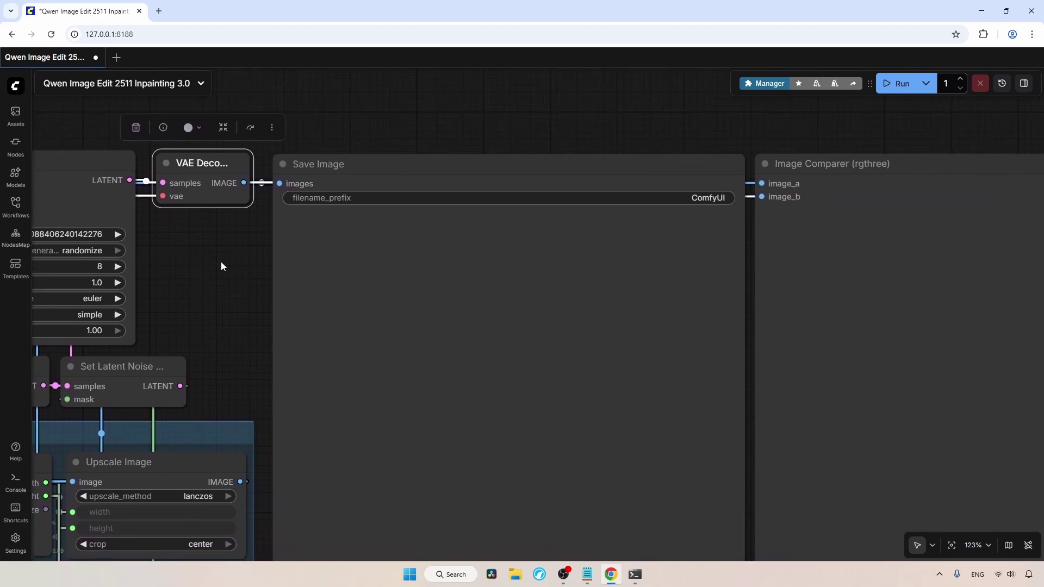
{"action": "left_click", "coordinate": [618, 272]}
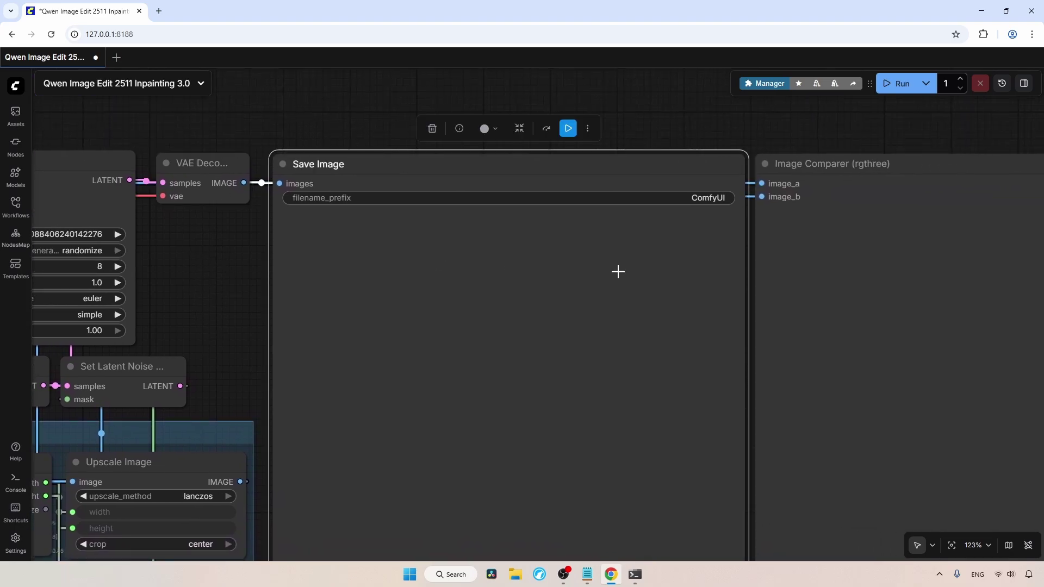
{"action": "left_click", "coordinate": [868, 280]}
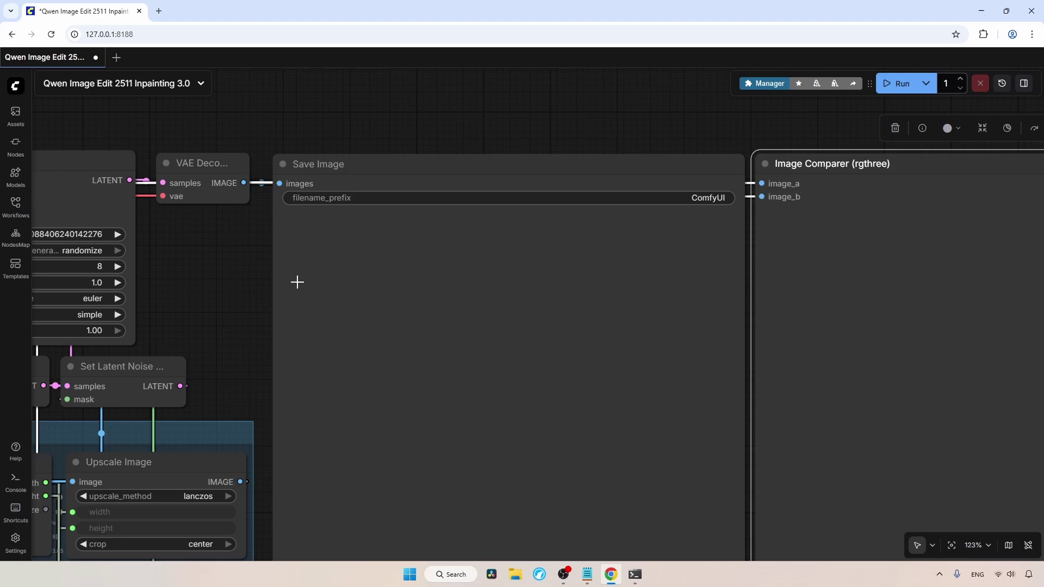
Load the seated-woman photo from Pictures into the first Load Image node.
{"action": "left_click_drag", "start_coordinate": [214, 282], "coordinate": [691, 242]}
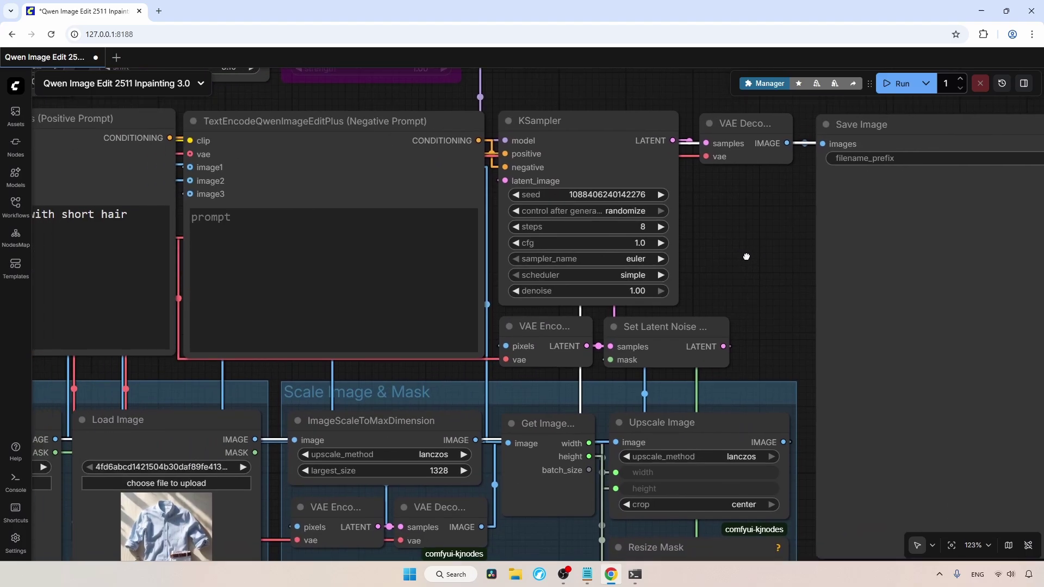
{"action": "scroll", "coordinate": [496, 324], "scroll_direction": "down", "scroll_amount": 1}
{"action": "left_click_drag", "start_coordinate": [219, 368], "coordinate": [595, 327]}
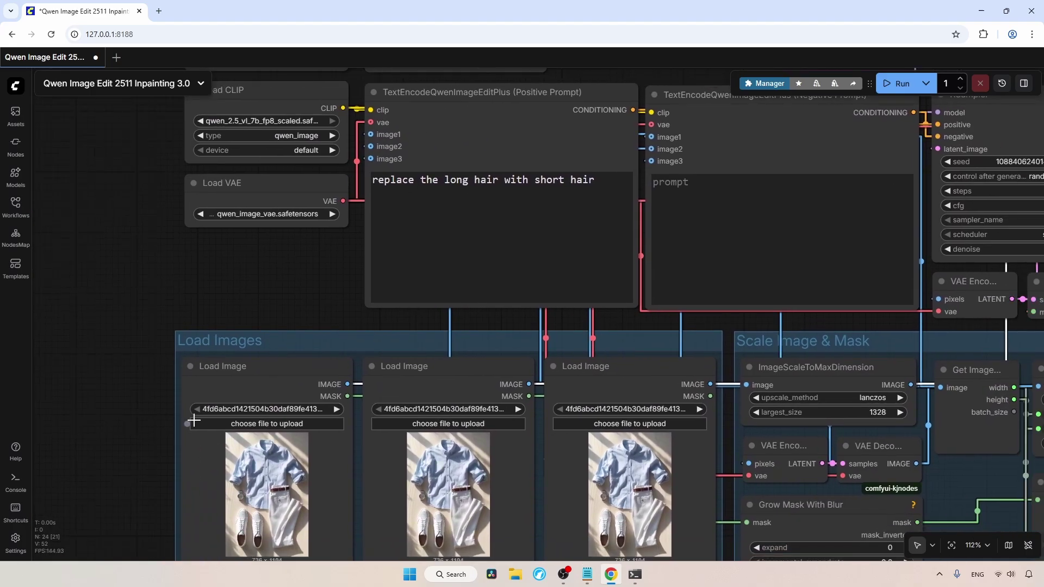
{"action": "left_click_drag", "start_coordinate": [191, 427], "coordinate": [178, 346]}
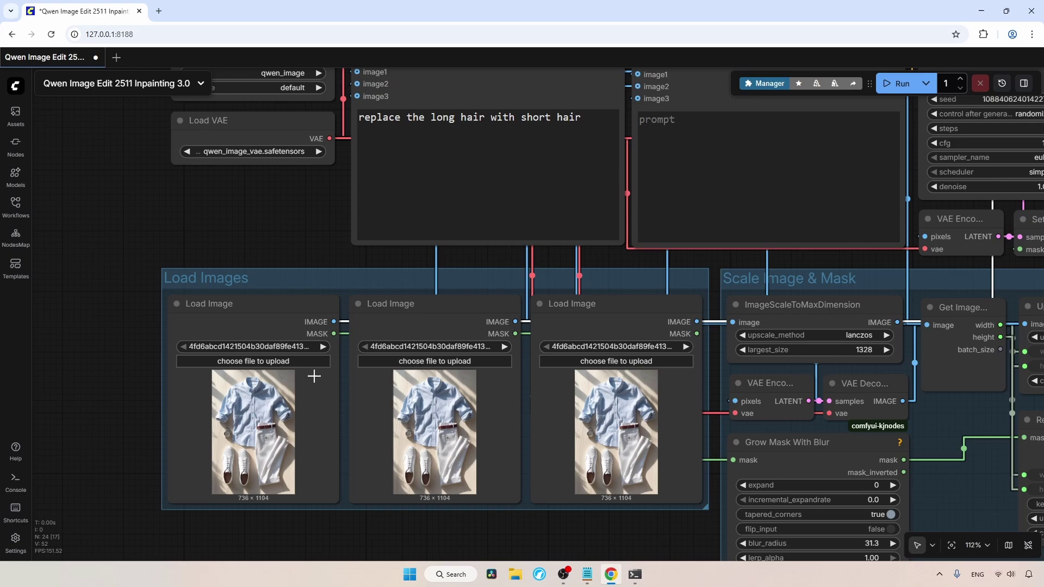
{"action": "left_click", "coordinate": [261, 321]}
{"action": "left_click", "coordinate": [246, 364]}
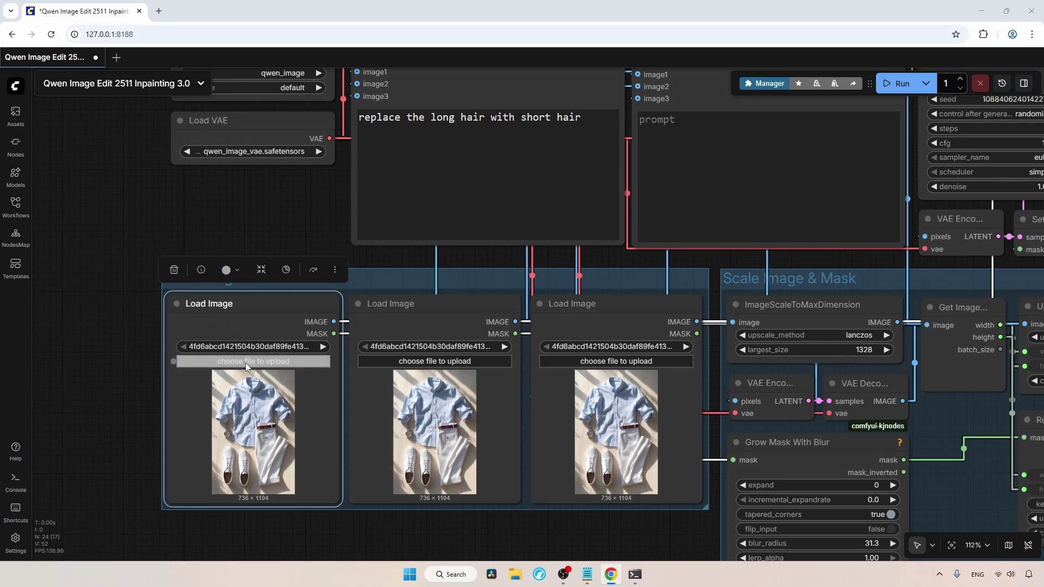
{"action": "left_click", "coordinate": [370, 174]}
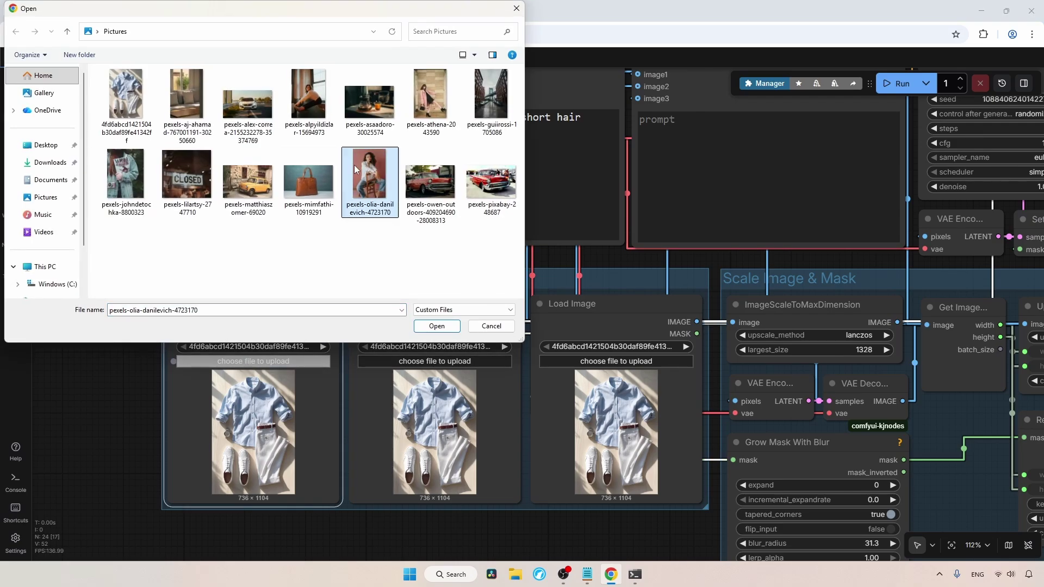
{"action": "left_click", "coordinate": [436, 326]}
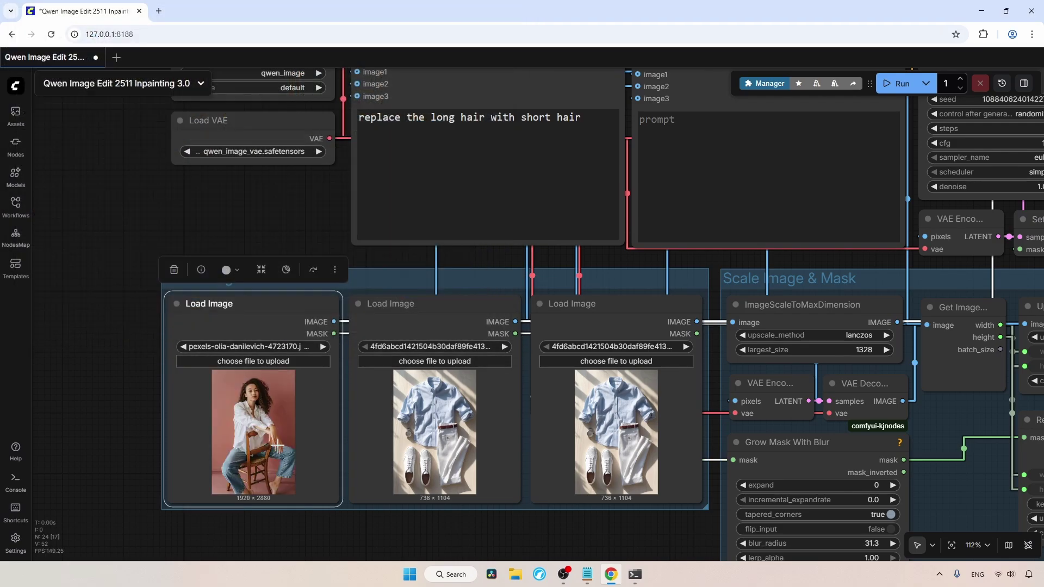
Paint a mask over the woman's long hair in the Mask Editor and save it.
{"action": "right_click", "coordinate": [301, 401]}
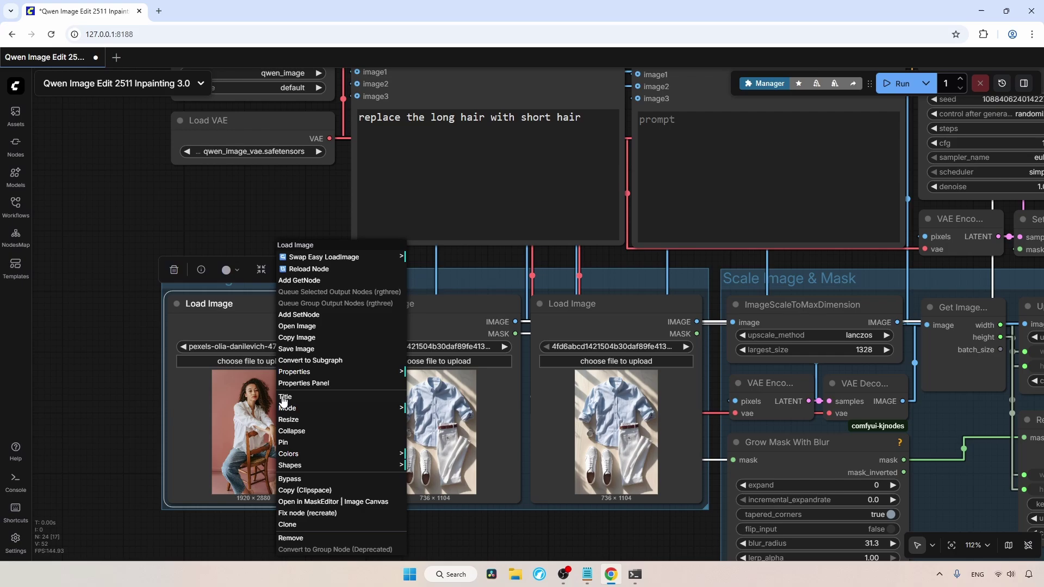
{"action": "left_click", "coordinate": [306, 500]}
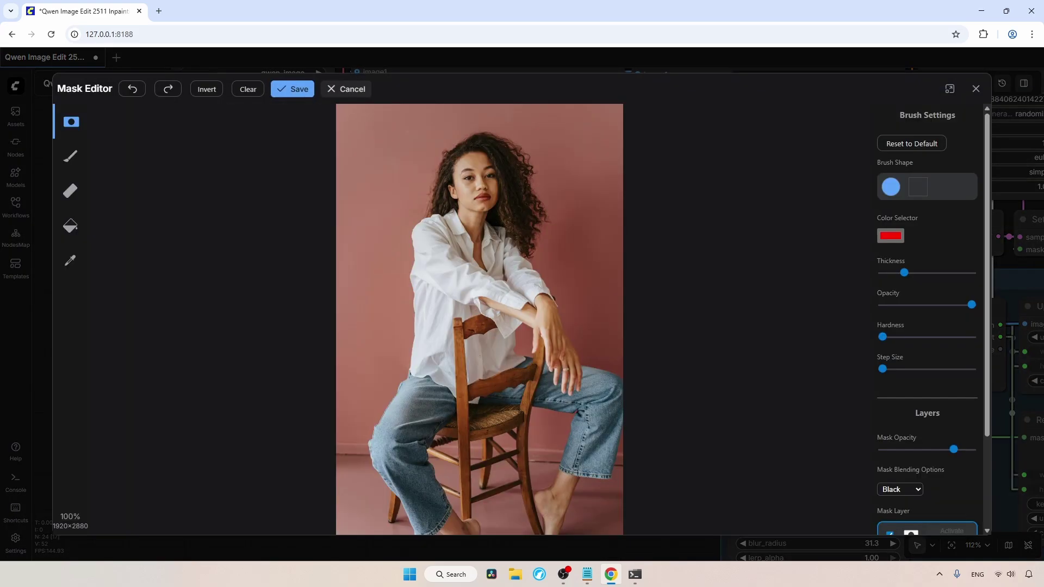
{"action": "scroll", "coordinate": [521, 134], "scroll_direction": "up", "scroll_amount": 1}
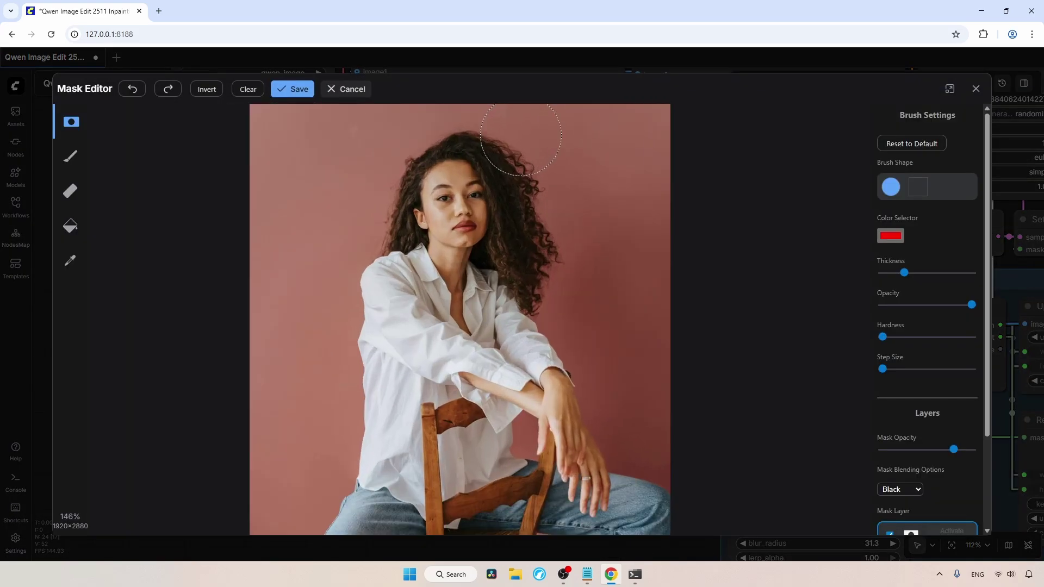
{"action": "scroll", "coordinate": [520, 136], "scroll_direction": "up", "scroll_amount": 1}
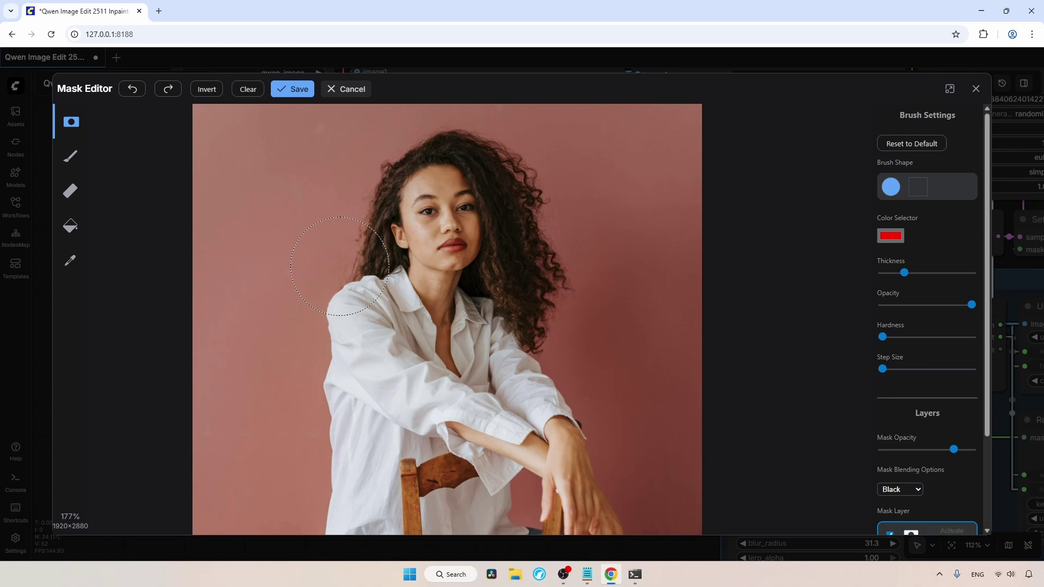
{"action": "mouse_move", "coordinate": [343, 264]}
{"action": "left_mouse_down"}
{"action": "mouse_move", "coordinate": [374, 263]}
{"action": "mouse_move", "coordinate": [364, 211]}
{"action": "mouse_move", "coordinate": [382, 144]}
{"action": "mouse_move", "coordinate": [467, 120]}
{"action": "mouse_move", "coordinate": [408, 127]}
{"action": "mouse_move", "coordinate": [378, 154]}
{"action": "mouse_move", "coordinate": [491, 139]}
{"action": "mouse_move", "coordinate": [521, 276]}
{"action": "mouse_move", "coordinate": [485, 298]}
{"action": "mouse_move", "coordinate": [540, 324]}
{"action": "mouse_move", "coordinate": [541, 156]}
{"action": "mouse_move", "coordinate": [562, 214]}
{"action": "mouse_move", "coordinate": [488, 123]}
{"action": "mouse_move", "coordinate": [342, 175]}
{"action": "mouse_move", "coordinate": [319, 243]}
{"action": "mouse_move", "coordinate": [328, 263]}
{"action": "mouse_move", "coordinate": [402, 237]}
{"action": "mouse_move", "coordinate": [571, 330]}
{"action": "mouse_move", "coordinate": [517, 339]}
{"action": "mouse_move", "coordinate": [531, 328]}
{"action": "mouse_move", "coordinate": [511, 319]}
{"action": "mouse_move", "coordinate": [611, 212]}
{"action": "mouse_move", "coordinate": [603, 205]}
{"action": "mouse_move", "coordinate": [491, 275]}
{"action": "mouse_move", "coordinate": [559, 292]}
{"action": "mouse_move", "coordinate": [360, 281]}
{"action": "left_mouse_up"}
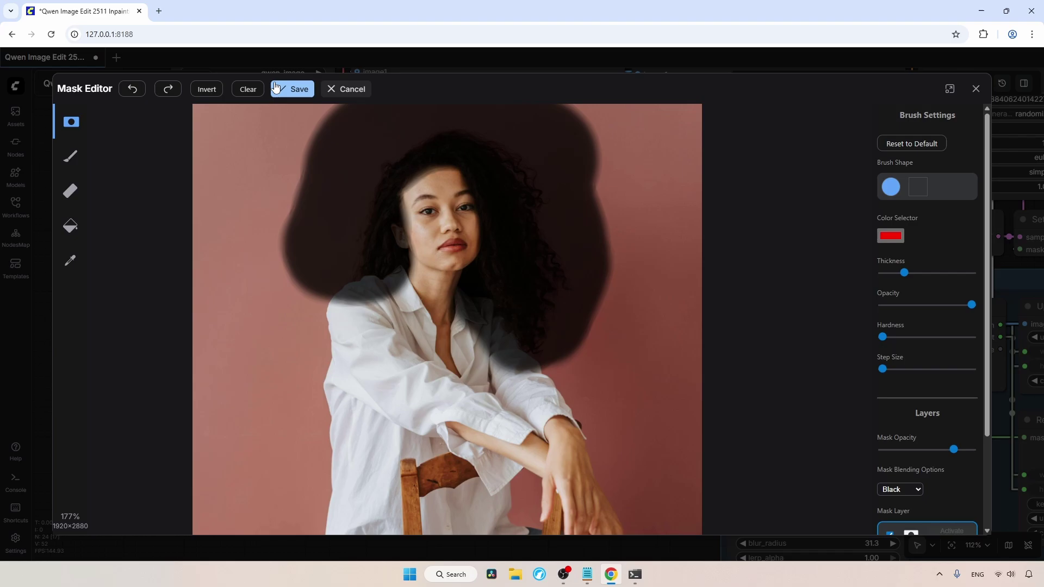
{"action": "left_click", "coordinate": [293, 89]}
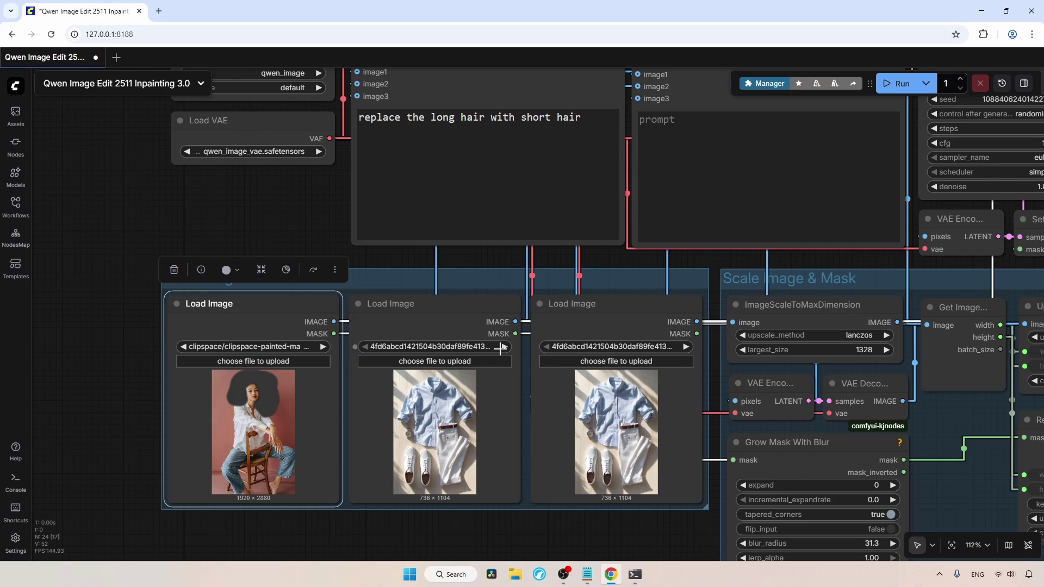
Bypass the second and third Load Image nodes holding the shirt photo with Ctrl+B.
{"action": "left_click", "coordinate": [439, 312]}
{"action": "left_click", "coordinate": [603, 317], "text": "shift"}
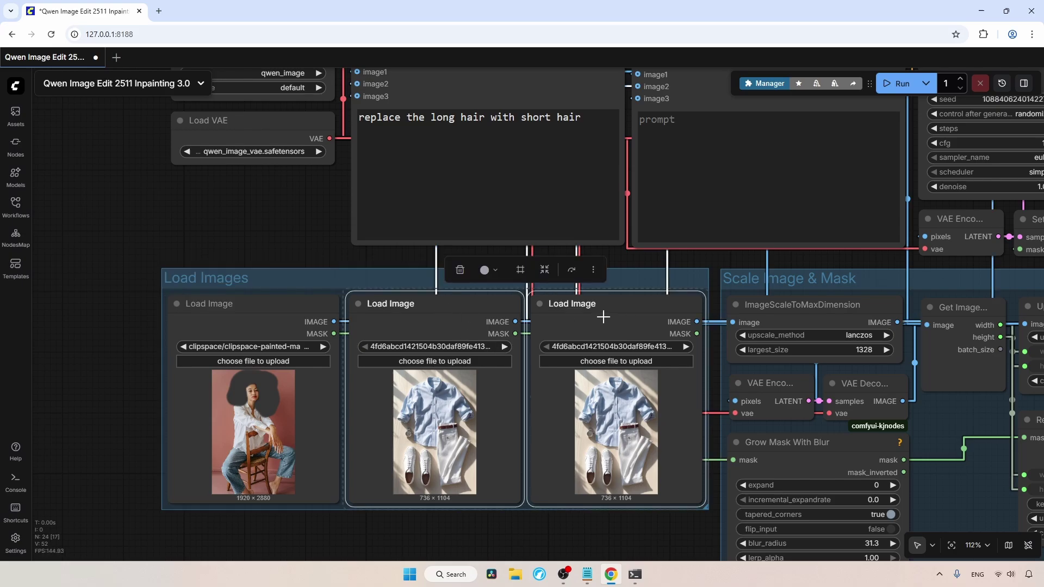
{"action": "key", "text": "ctrl+b"}
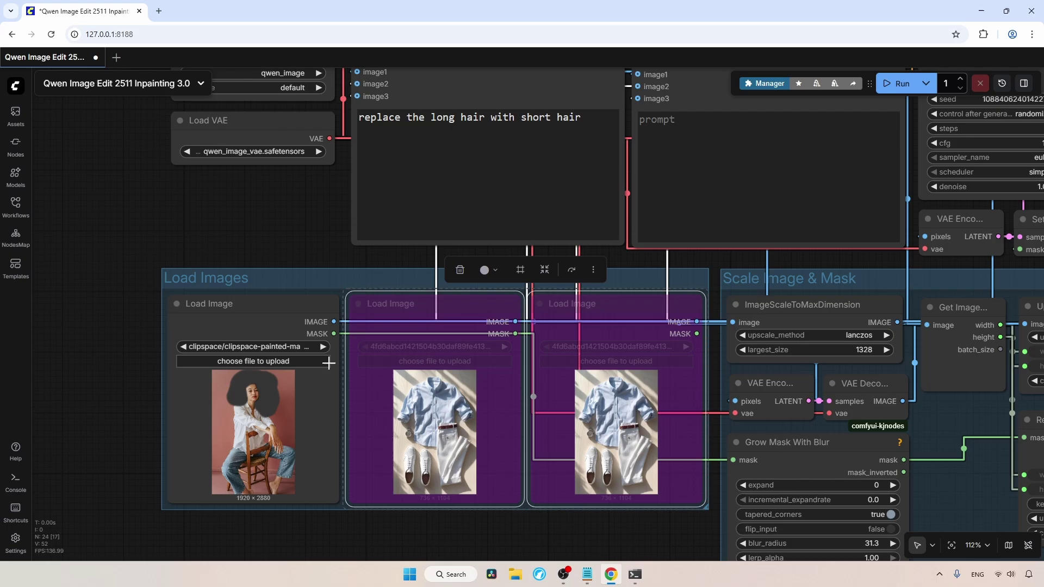
{"action": "left_click_drag", "start_coordinate": [307, 203], "coordinate": [181, 281]}
{"action": "left_click", "coordinate": [468, 200]}
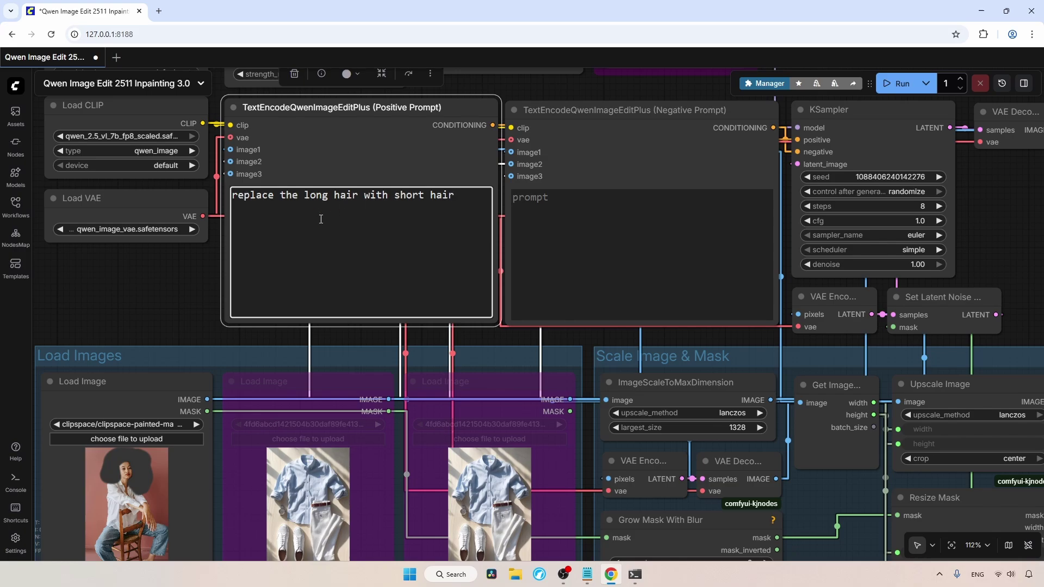
Append 'of the woman in image 1' to the positive prompt and run the workflow.
{"action": "type", "text": "of the woman in image 1"}
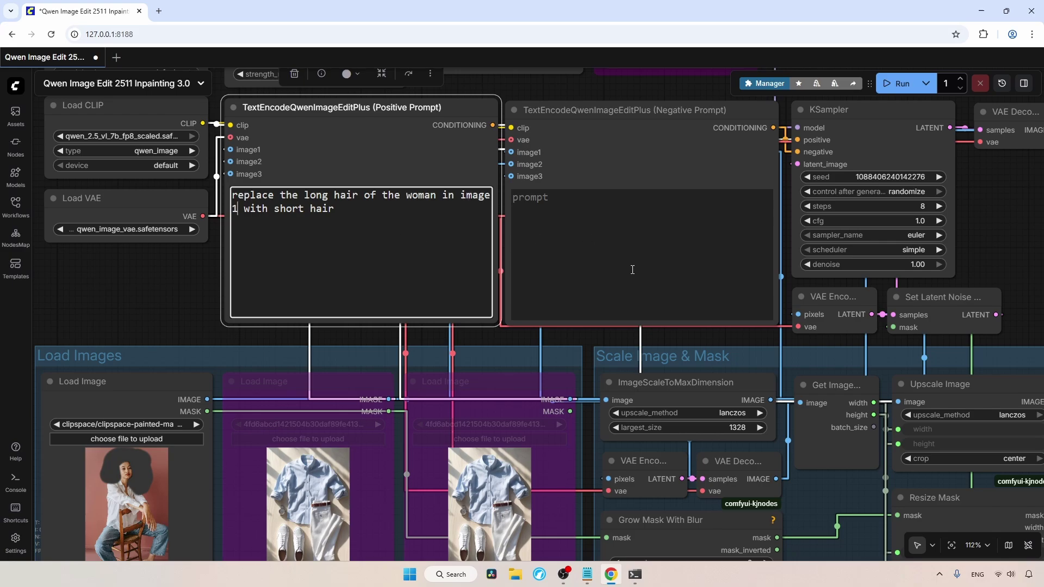
{"action": "left_click", "coordinate": [897, 84]}
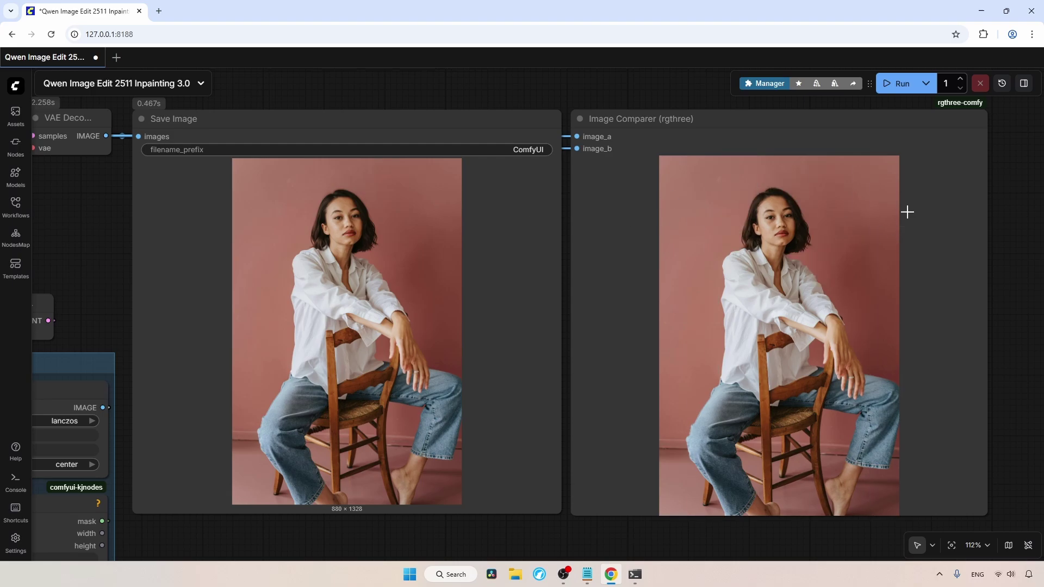
Load pexels-asaadoro-30025574.jpg, the coffee server photo, into the first Load Image node.
{"action": "left_click_drag", "start_coordinate": [51, 260], "coordinate": [693, 223]}
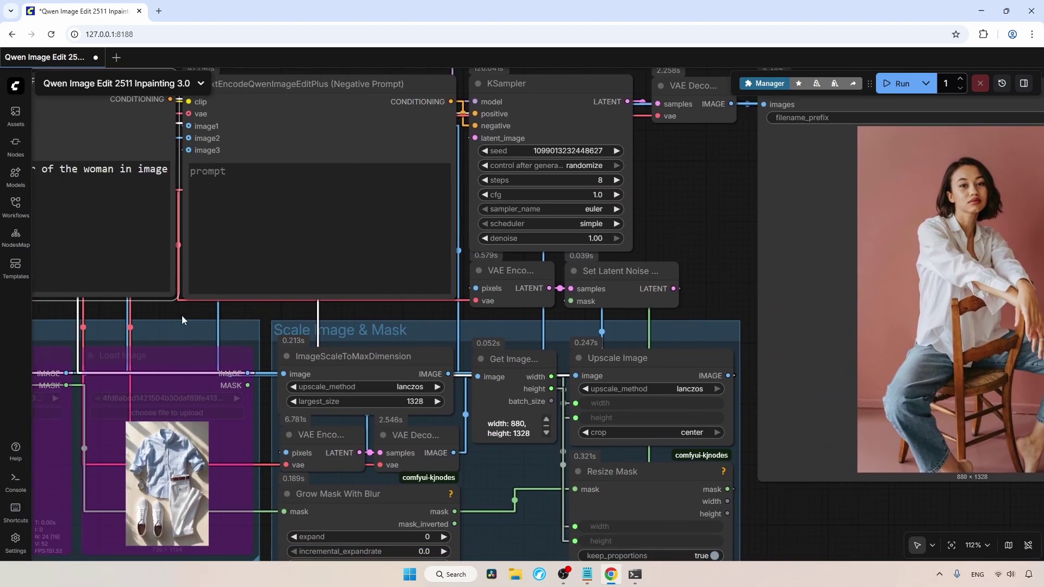
{"action": "left_click_drag", "start_coordinate": [182, 315], "coordinate": [706, 261]}
{"action": "left_click", "coordinate": [335, 357]}
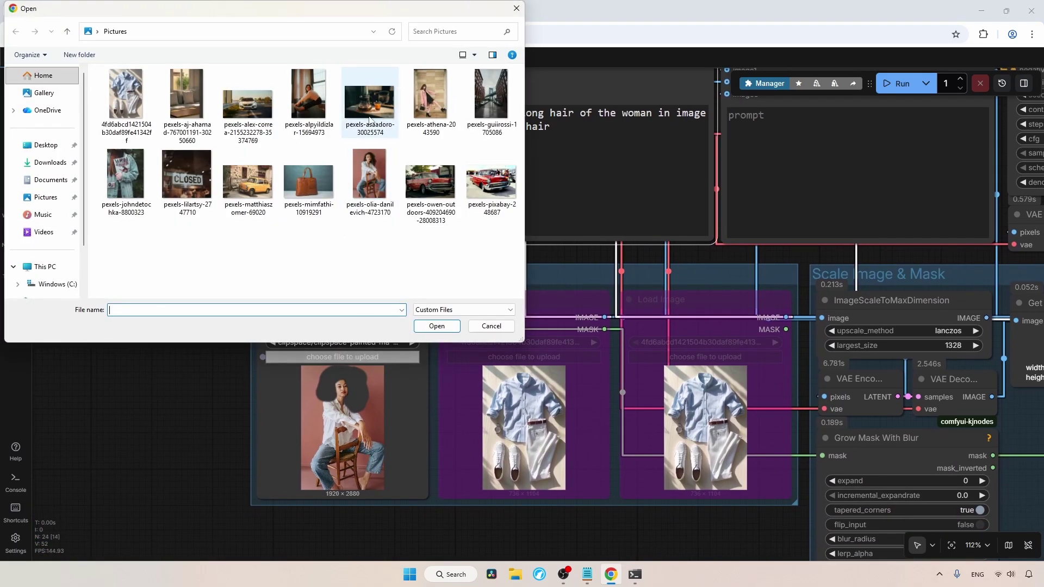
{"action": "left_click", "coordinate": [370, 104]}
{"action": "left_click", "coordinate": [436, 327]}
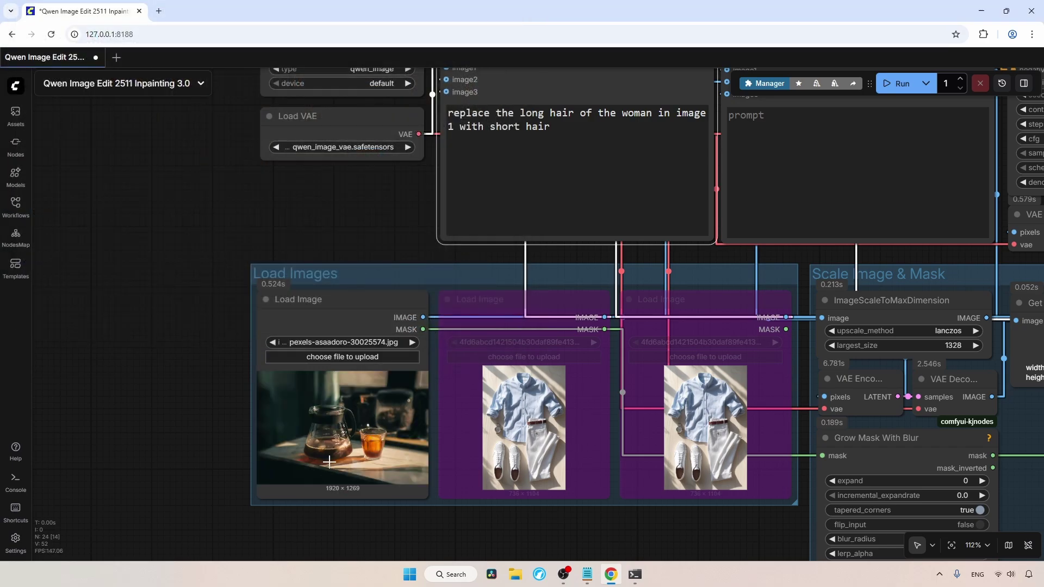
Un-bypass the second Load Image node and load the handbag photo pexels-mimfathi-10919291.jpg.
{"action": "left_click", "coordinate": [544, 389]}
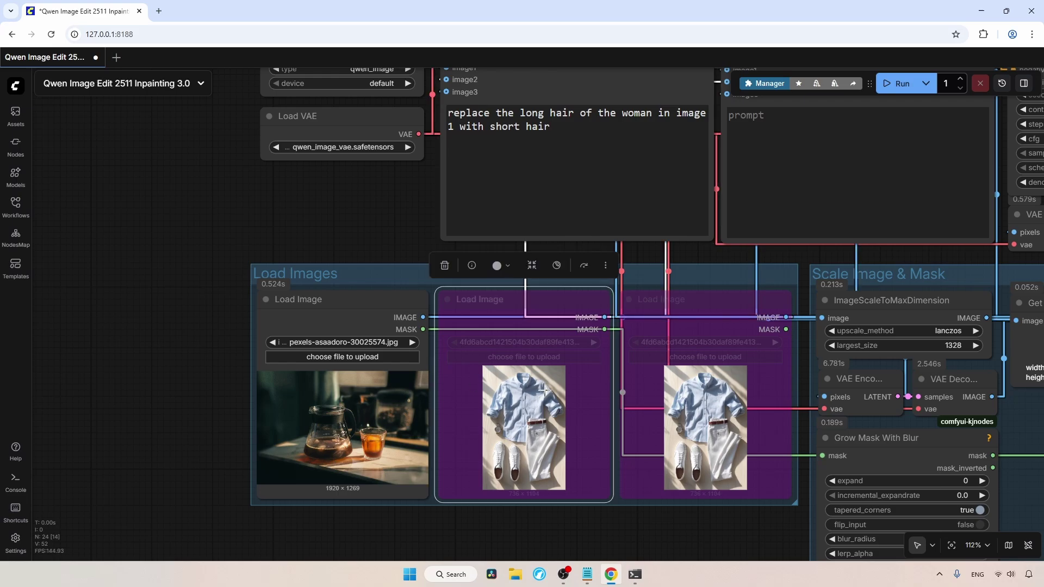
{"action": "key", "text": "ctrl+b"}
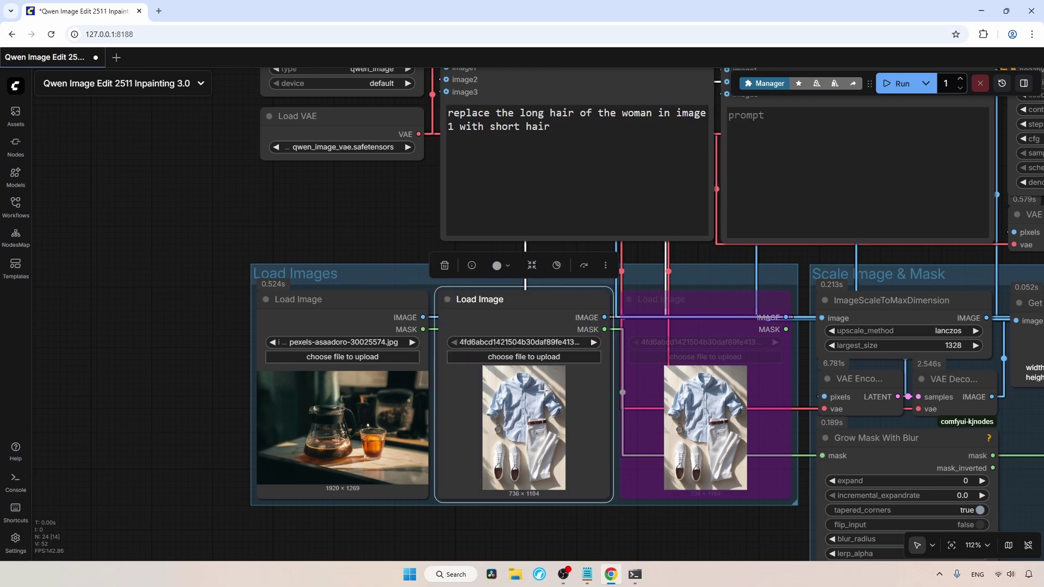
{"action": "left_click", "coordinate": [525, 357]}
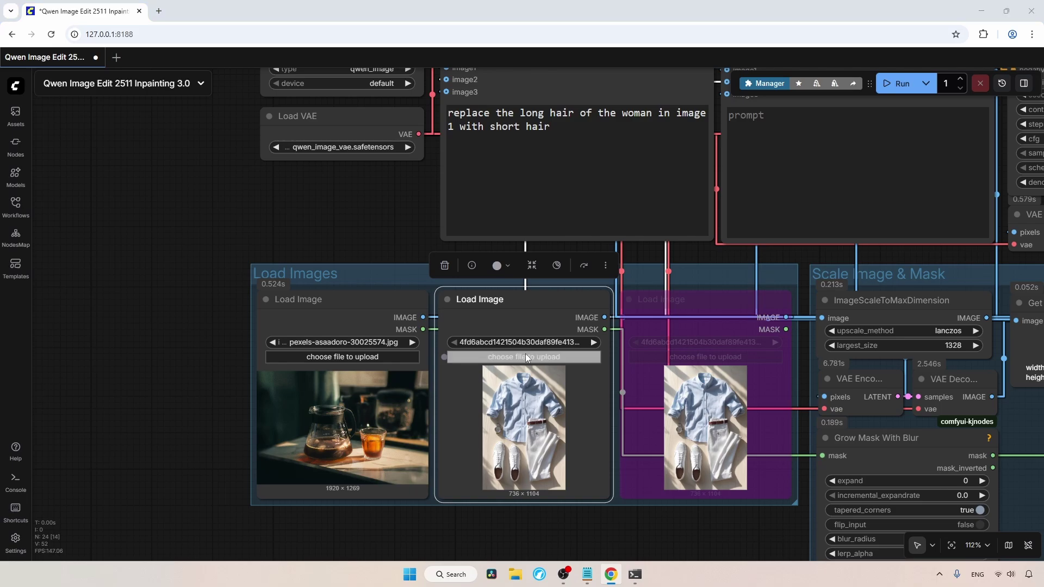
{"action": "left_click", "coordinate": [309, 182]}
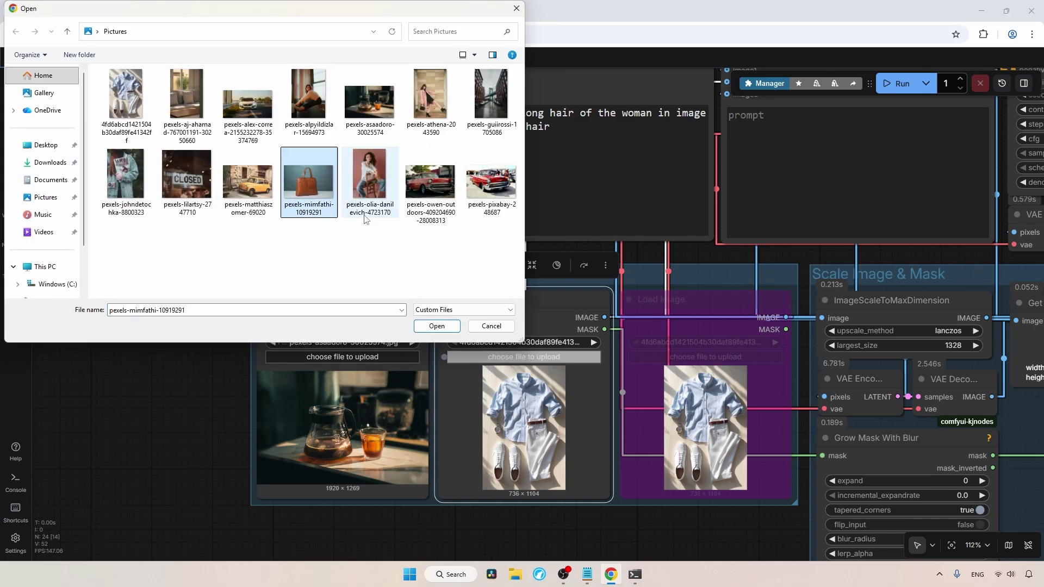
{"action": "left_click", "coordinate": [438, 325]}
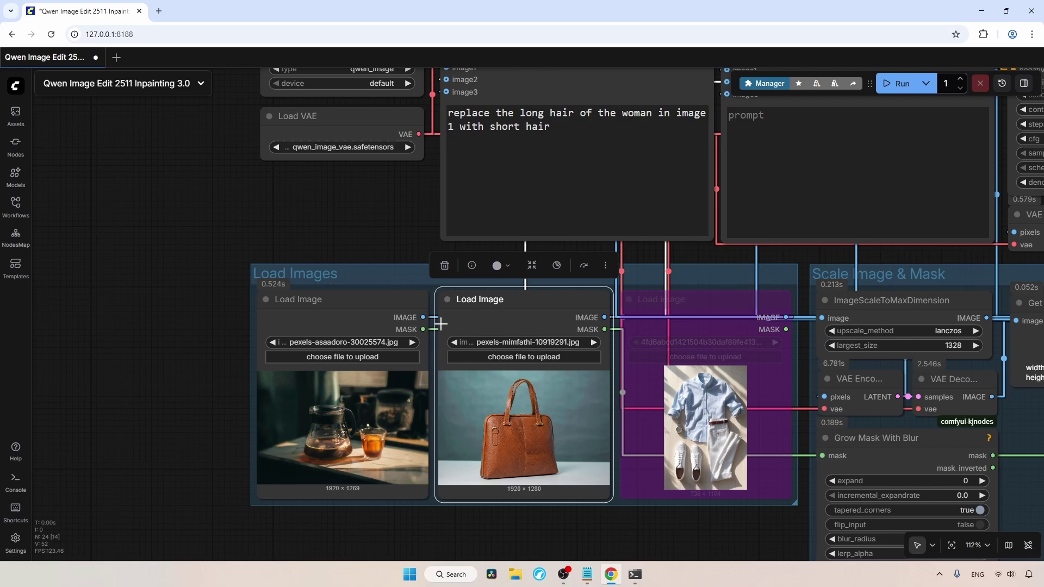
{"action": "left_click", "coordinate": [364, 399]}
Open the coffee photo in the Mask Editor and brush a mask over the coffee server.
{"action": "right_click", "coordinate": [364, 398]}
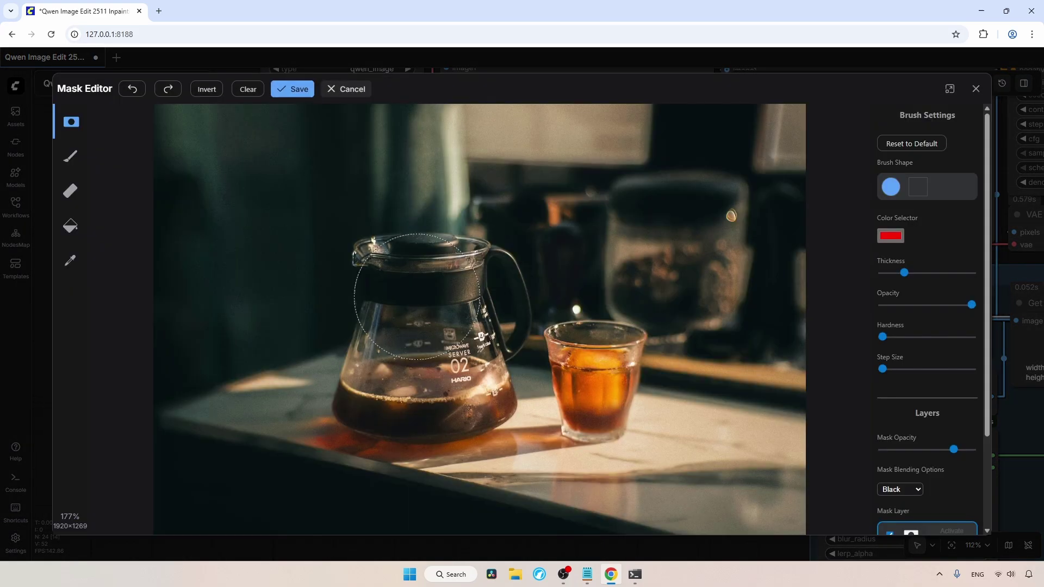
{"action": "left_click", "coordinate": [402, 501]}
{"action": "mouse_move", "coordinate": [354, 398]}
{"action": "left_mouse_down"}
{"action": "mouse_move", "coordinate": [418, 412]}
{"action": "mouse_move", "coordinate": [588, 332]}
{"action": "mouse_move", "coordinate": [500, 129]}
{"action": "mouse_move", "coordinate": [337, 261]}
{"action": "mouse_move", "coordinate": [574, 206]}
{"action": "mouse_move", "coordinate": [364, 112]}
{"action": "mouse_move", "coordinate": [293, 356]}
{"action": "mouse_move", "coordinate": [427, 321]}
{"action": "mouse_move", "coordinate": [455, 286]}
{"action": "mouse_move", "coordinate": [333, 133]}
{"action": "left_mouse_up"}
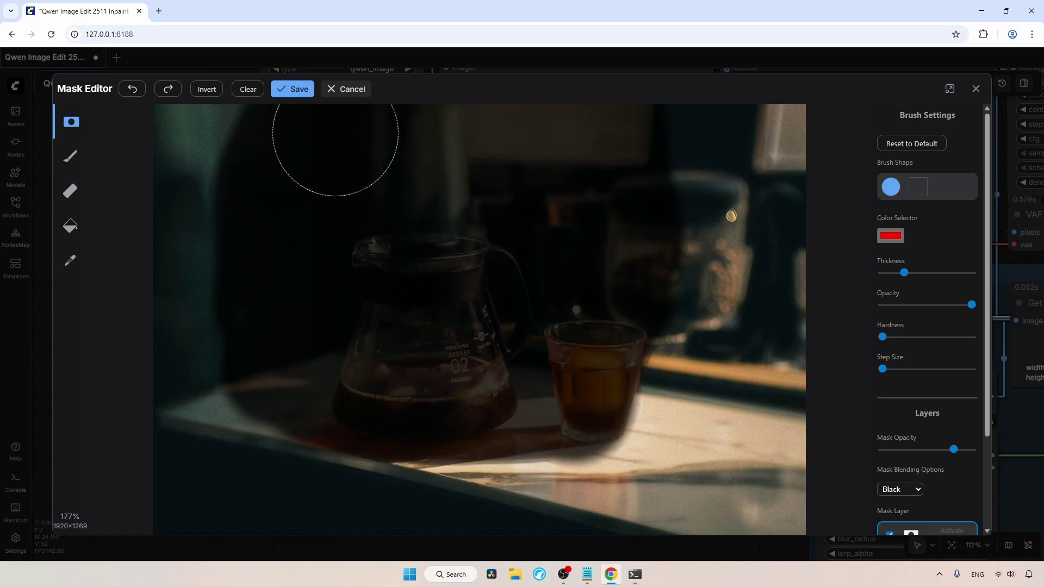
Save the painted coffee server mask.
{"action": "left_click", "coordinate": [296, 91]}
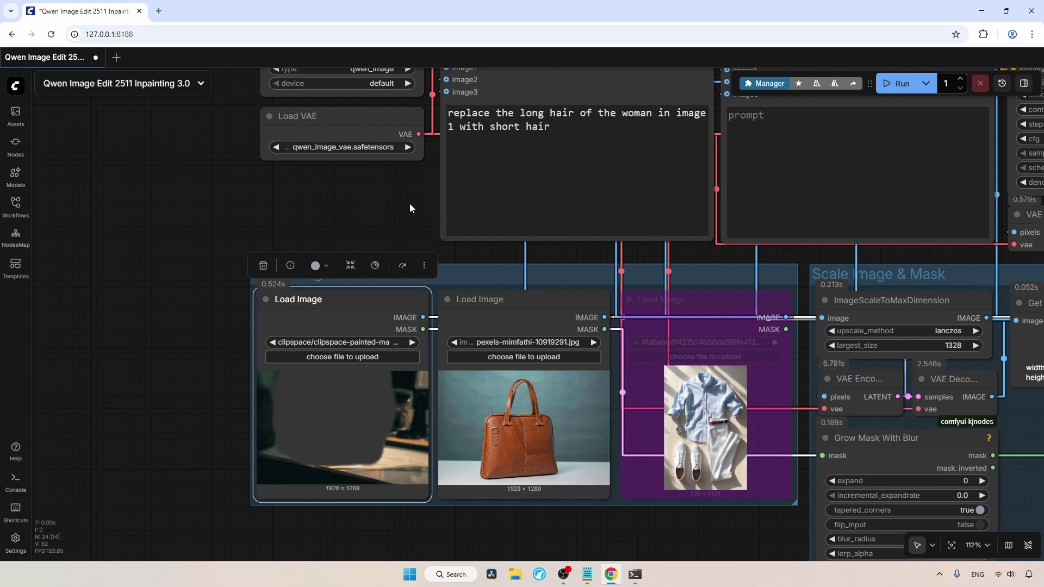
{"action": "scroll", "coordinate": [409, 204], "scroll_direction": "up", "scroll_amount": 2}
{"action": "scroll", "coordinate": [410, 204], "scroll_direction": "right", "scroll_amount": 2}
Set the prompt to 'replace the coffee server in image 1 with the bag from image 2' and run.
{"action": "left_click", "coordinate": [466, 244]}
{"action": "key", "text": "ctrl+a"}
{"action": "type", "text": "replace the coffee server in image 1"}
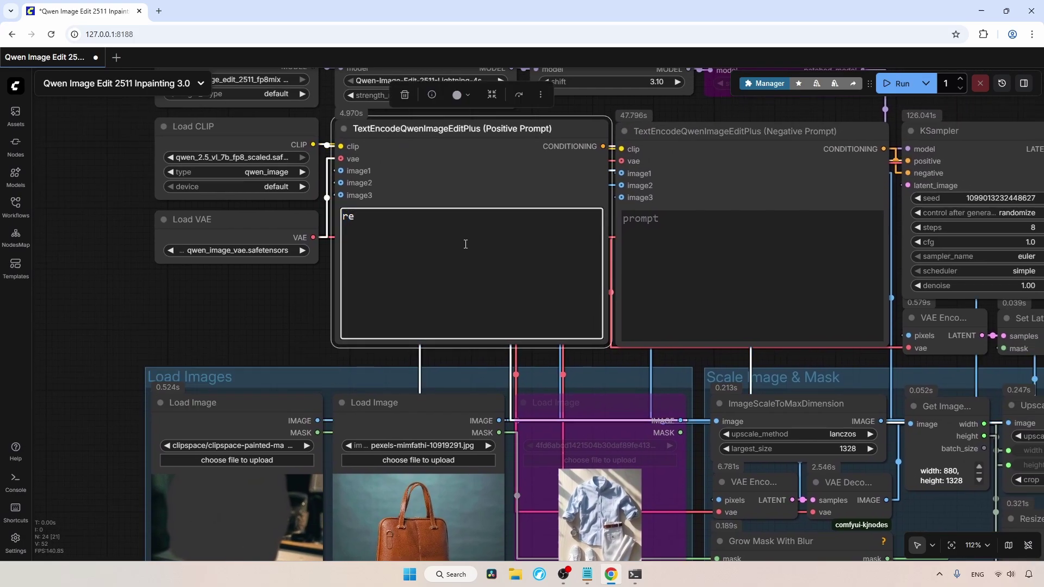
{"action": "type", "text": " with the bag from image 2"}
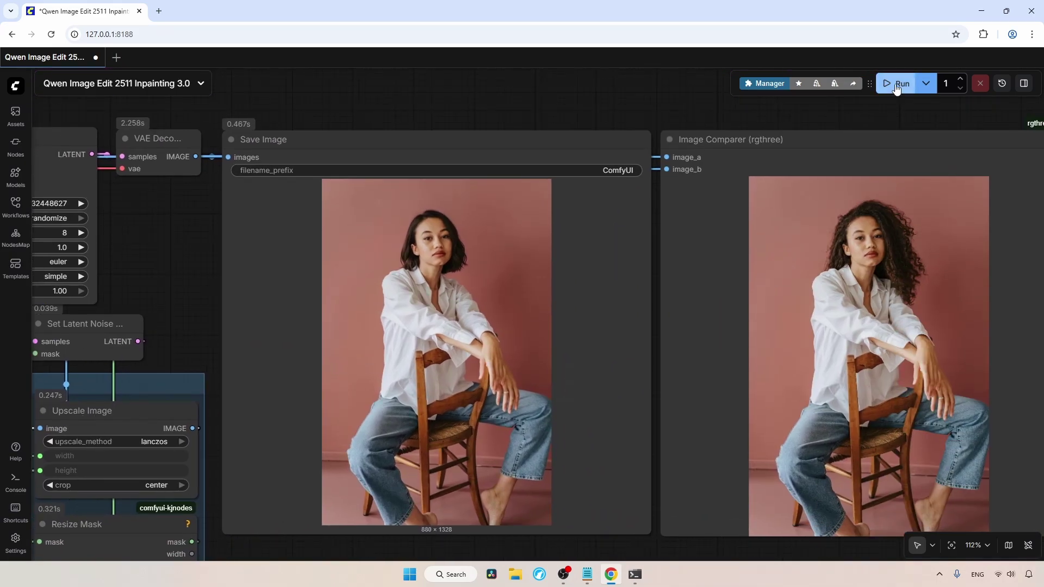
{"action": "left_click", "coordinate": [897, 84]}
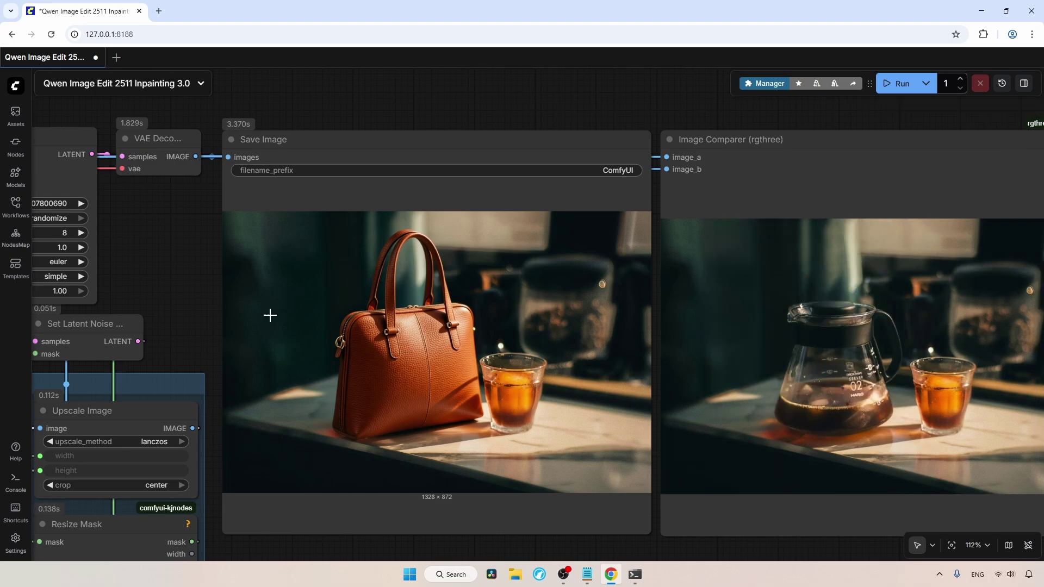
{"action": "scroll", "coordinate": [157, 282], "scroll_direction": "right", "scroll_amount": 3}
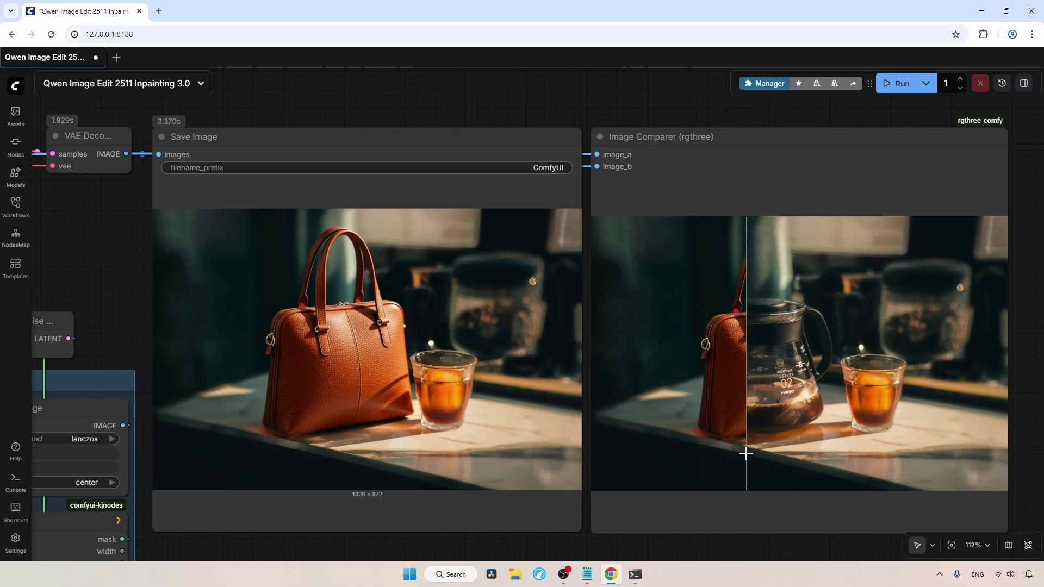
{"action": "left_click_drag", "start_coordinate": [71, 268], "coordinate": [653, 260]}
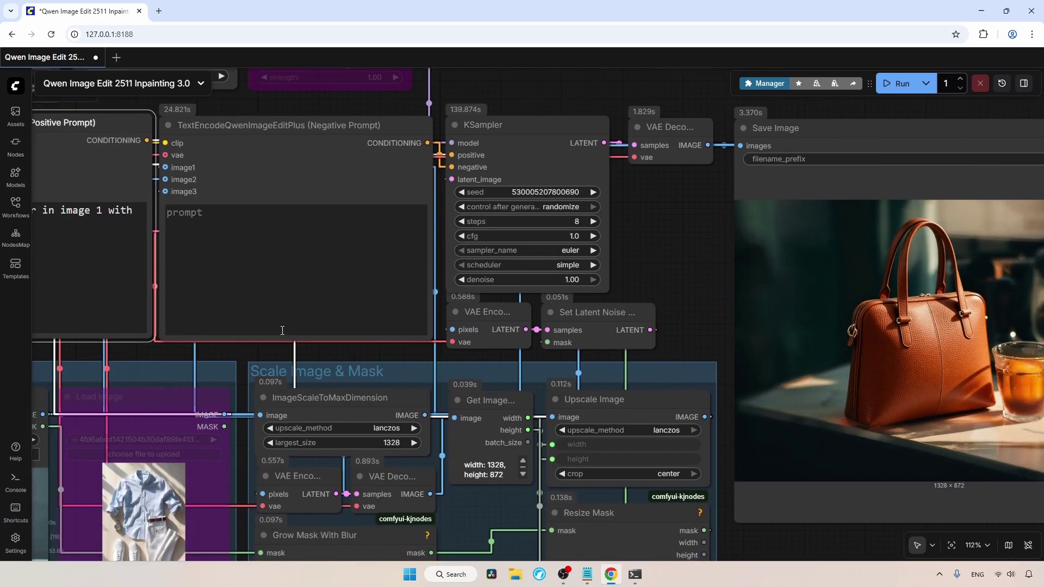
{"action": "left_click_drag", "start_coordinate": [163, 357], "coordinate": [687, 303]}
{"action": "left_click", "coordinate": [337, 409]}
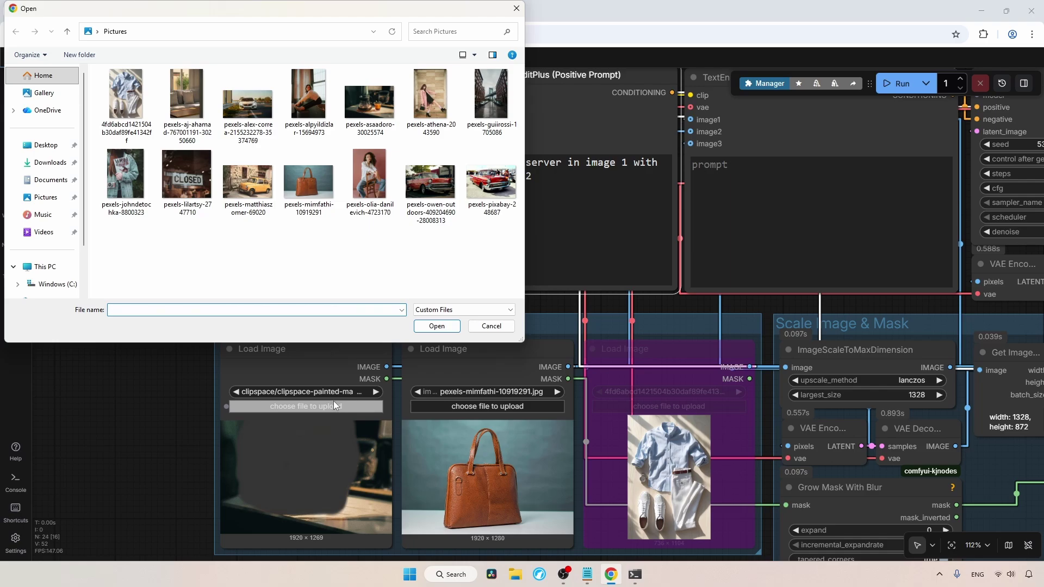
{"action": "left_click", "coordinate": [228, 122]}
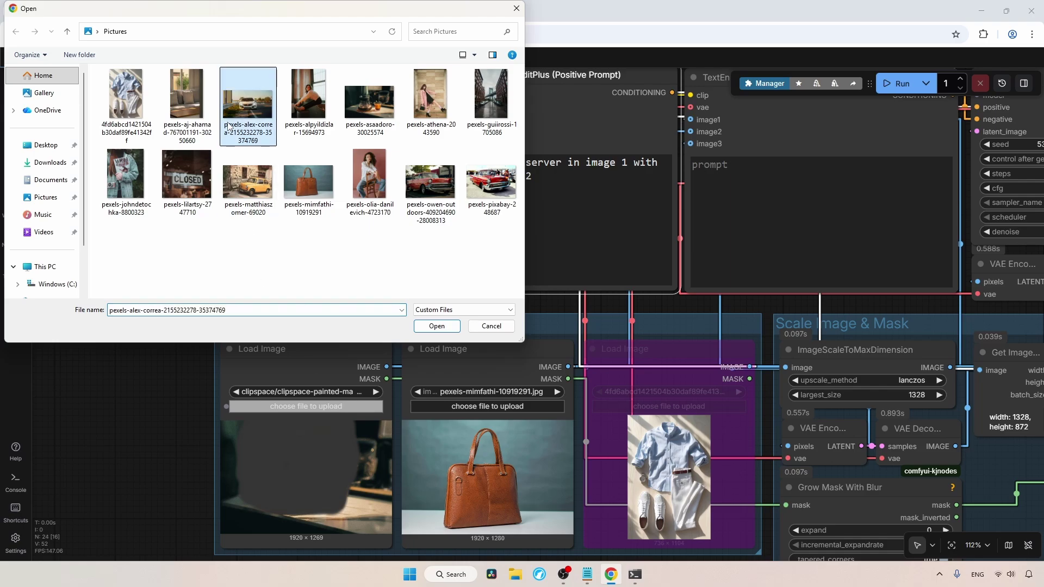
{"action": "left_click", "coordinate": [417, 327]}
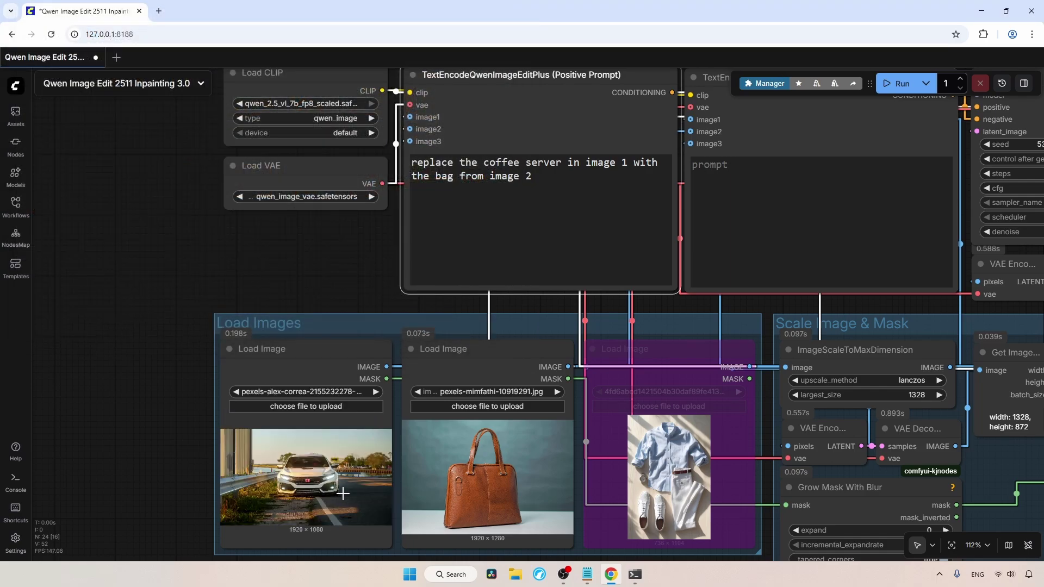
Load the red classic car photo pexels-owen-outdoors-409204690 into the second node.
{"action": "left_click", "coordinate": [497, 407]}
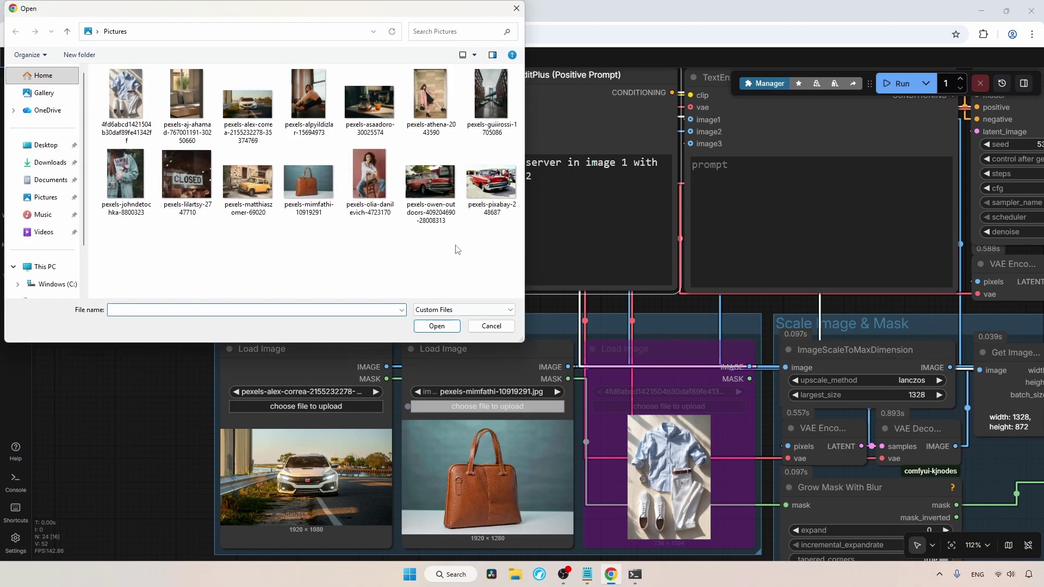
{"action": "left_click", "coordinate": [435, 198]}
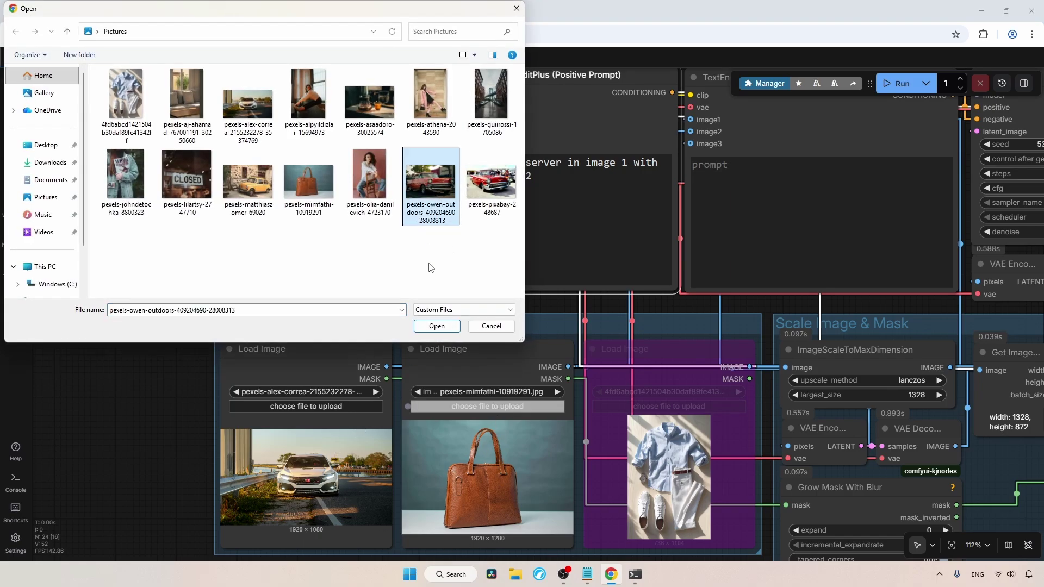
{"action": "left_click", "coordinate": [437, 326]}
Clear the positive prompt and start it with 'replace the white car'.
{"action": "left_click", "coordinate": [483, 219]}
{"action": "key", "text": "ctrl+a"}
{"action": "key", "text": "BackSpace"}
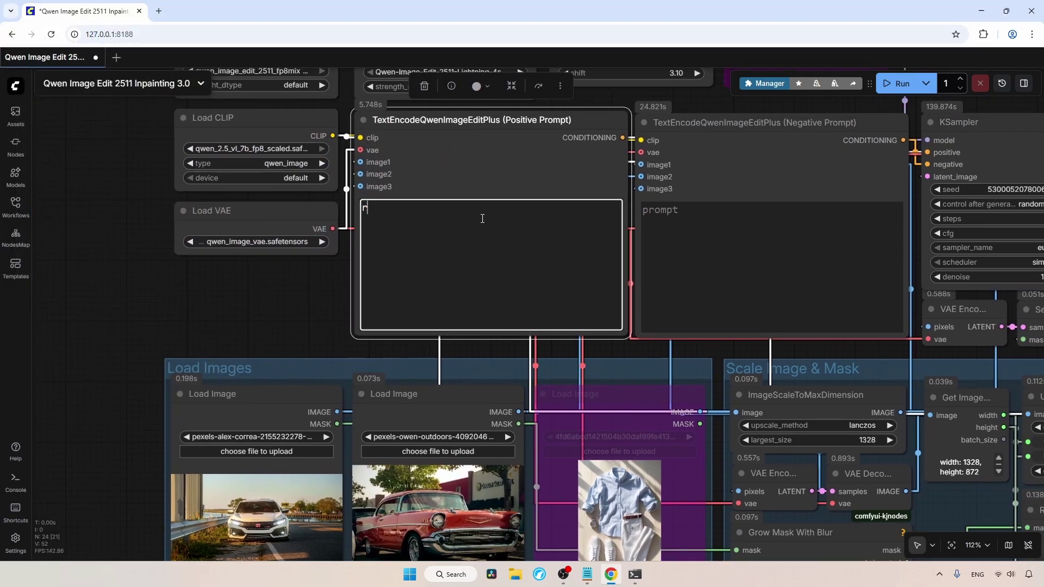
{"action": "type", "text": "replace the white car"}
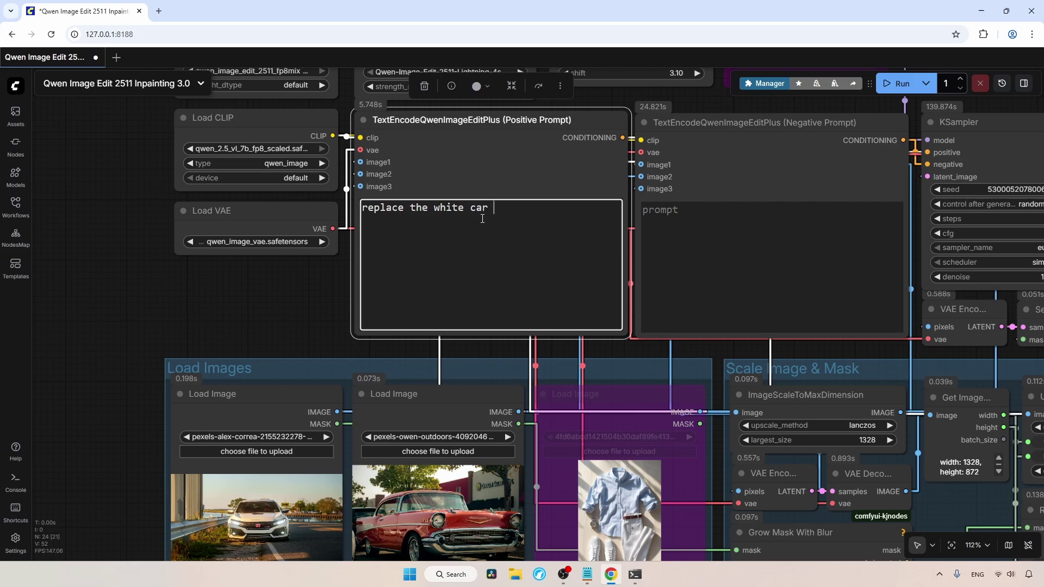
Mask the white car and save, then extend the prompt with 'in image 1 with car from image 2 red'.
{"action": "right_click", "coordinate": [302, 413]}
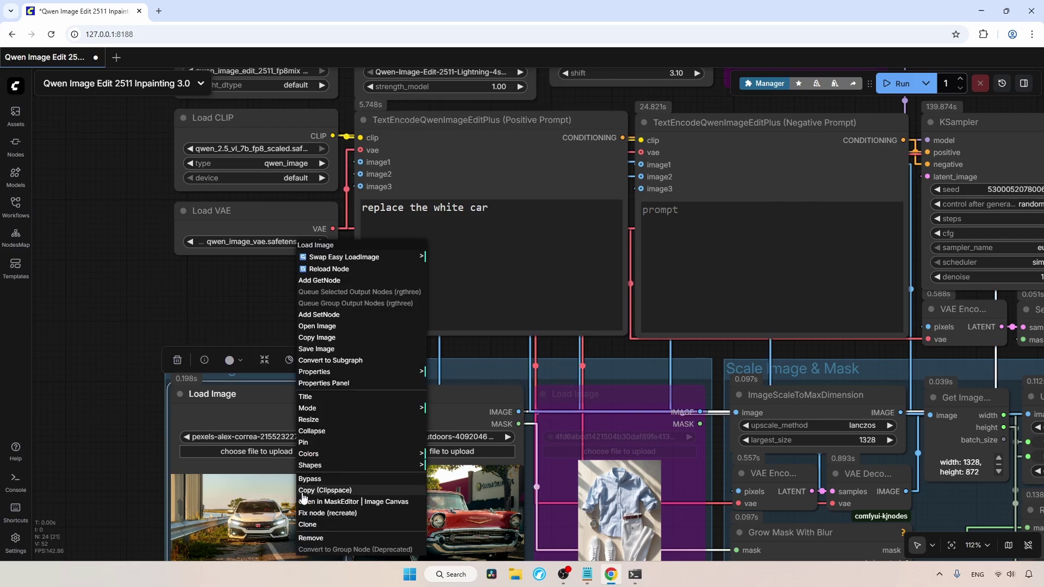
{"action": "left_click", "coordinate": [334, 501]}
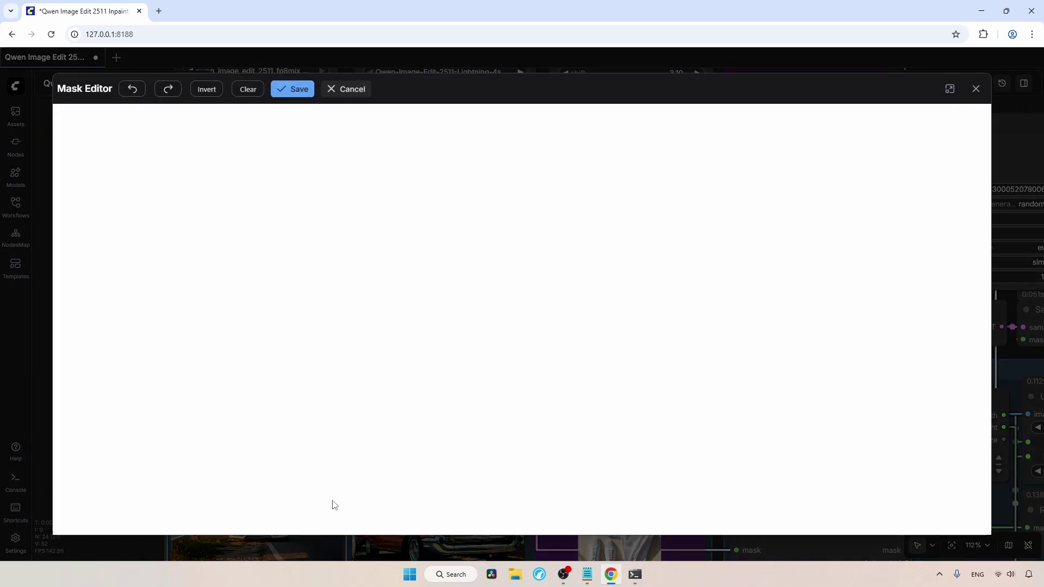
{"action": "mouse_move", "coordinate": [354, 412]}
{"action": "left_mouse_down"}
{"action": "mouse_move", "coordinate": [594, 315]}
{"action": "mouse_move", "coordinate": [302, 337]}
{"action": "mouse_move", "coordinate": [274, 375]}
{"action": "left_mouse_up"}
{"action": "left_click", "coordinate": [293, 89]}
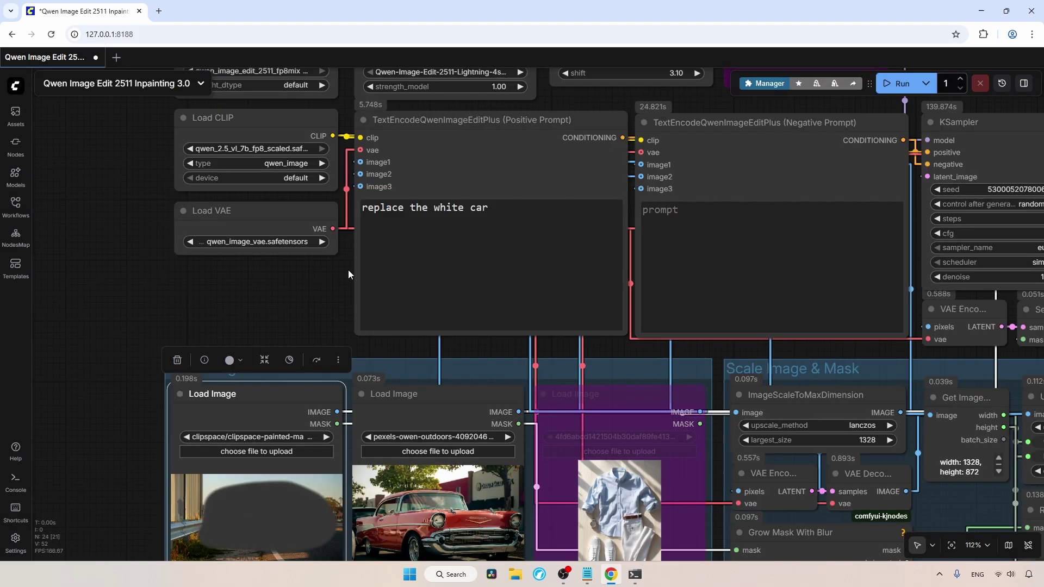
{"action": "left_click", "coordinate": [513, 208]}
{"action": "type", "text": "in image 1"}
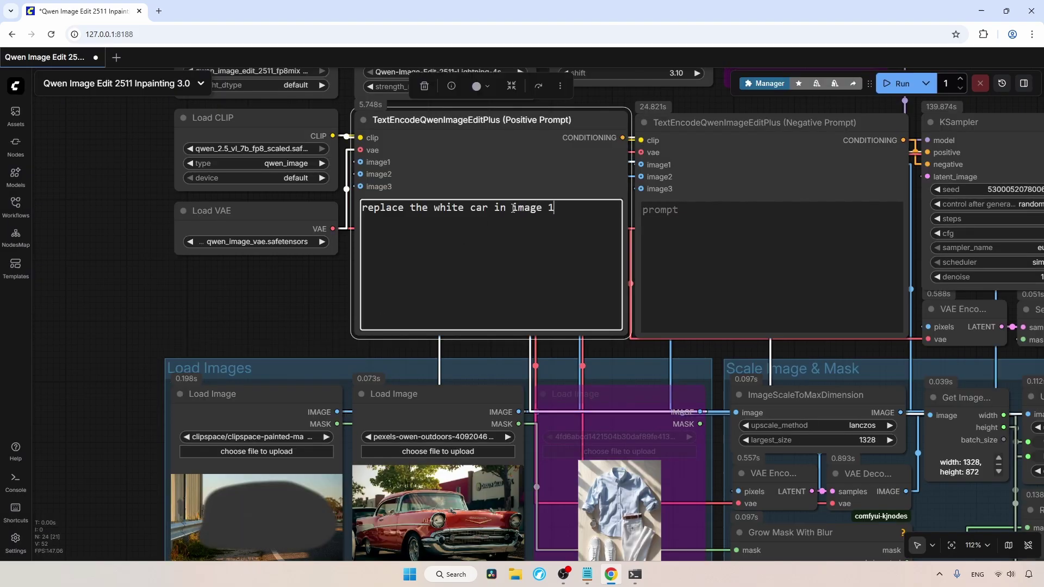
{"action": "type", "text": " with car from image 2"}
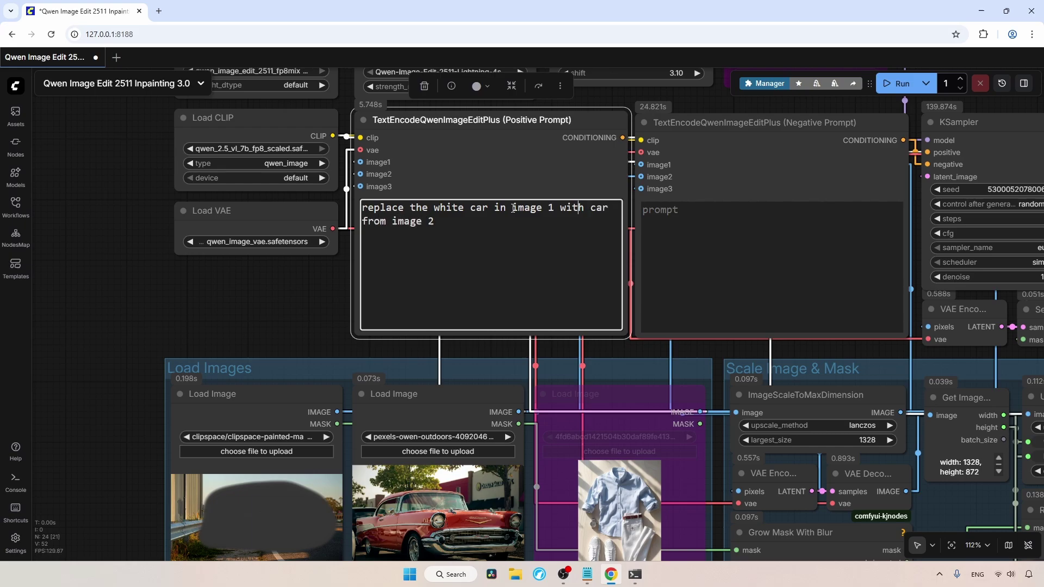
{"action": "type", "text": " red"}
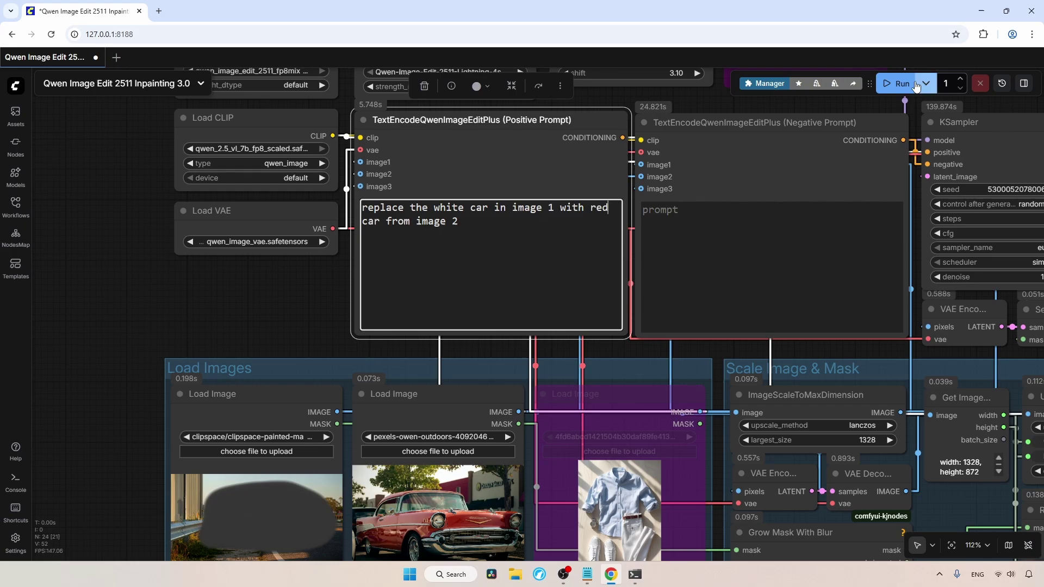
Scroll right to the Save Image and Image Comparer nodes to see the finished red-car result.
{"action": "scroll", "coordinate": [602, 110], "scroll_direction": "right", "scroll_amount": 15}
{"action": "scroll", "coordinate": [602, 110], "scroll_direction": "right", "scroll_amount": 5}
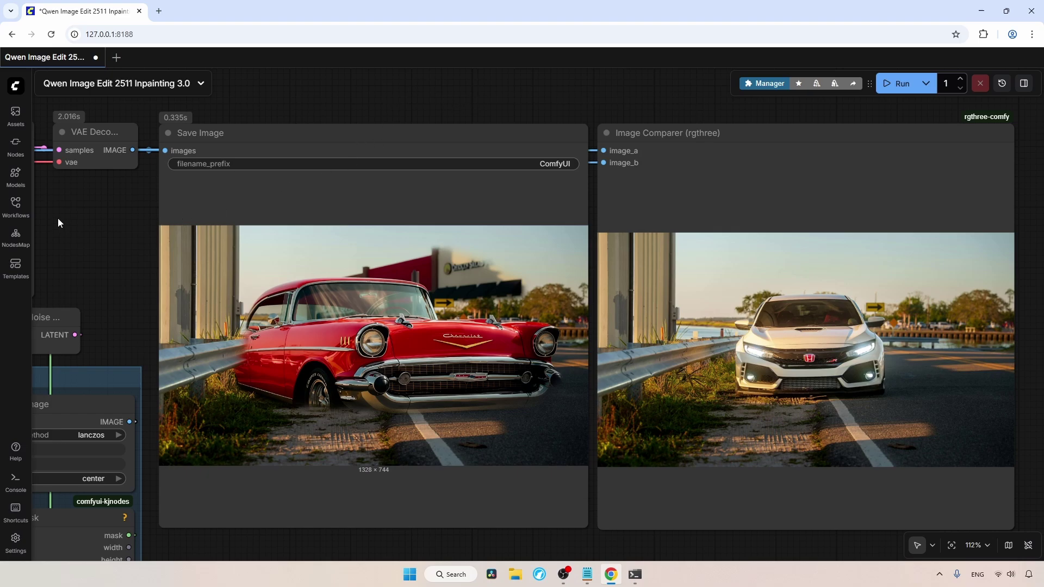
Add a Differential Diffusion node, found by searching 'differ', and place it above the KSampler.
{"action": "left_click_drag", "start_coordinate": [75, 204], "coordinate": [458, 318]}
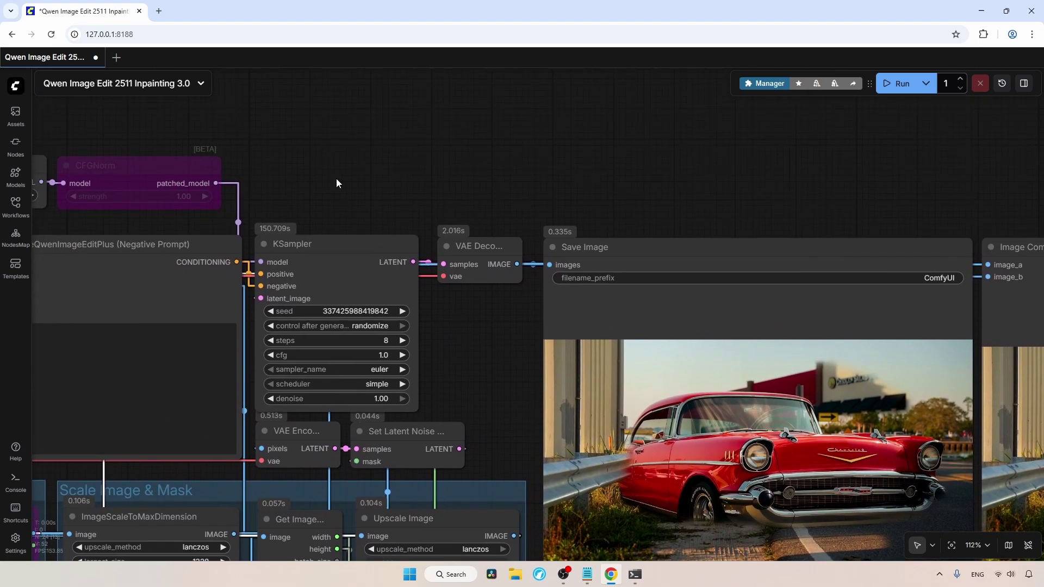
{"action": "double_click", "coordinate": [336, 179]}
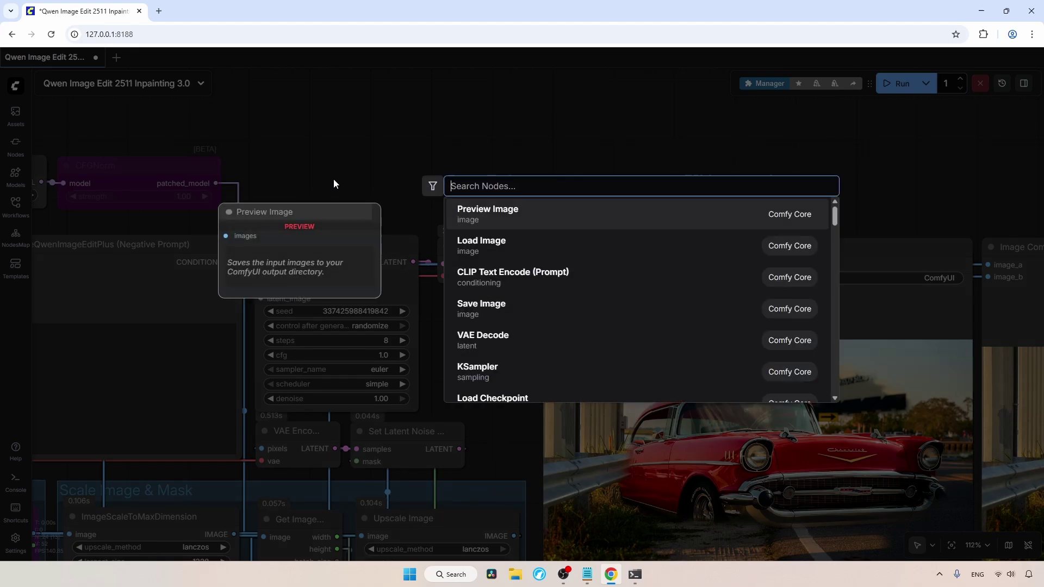
{"action": "type", "text": "differ"}
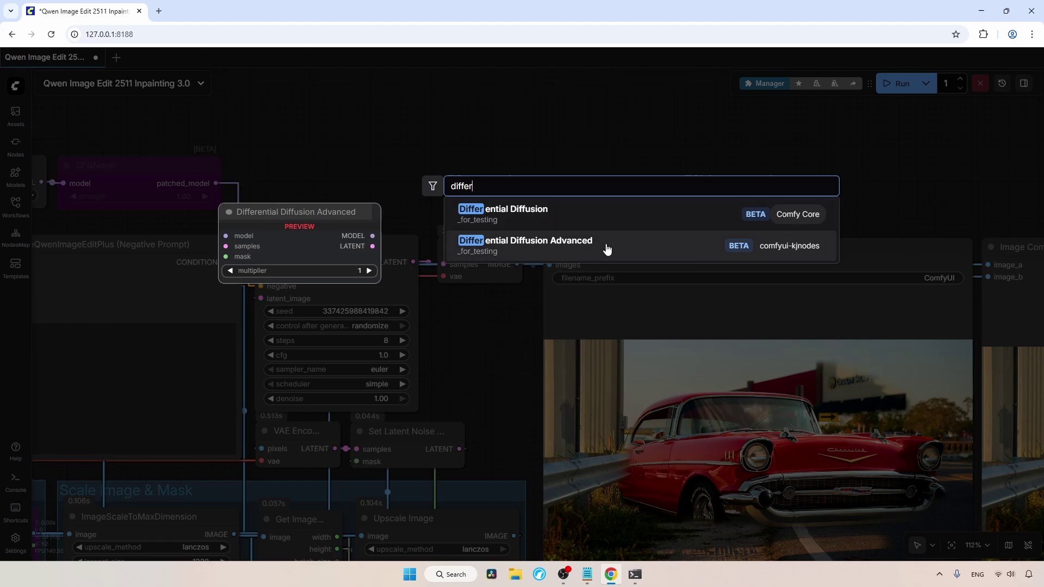
{"action": "left_click", "coordinate": [544, 212]}
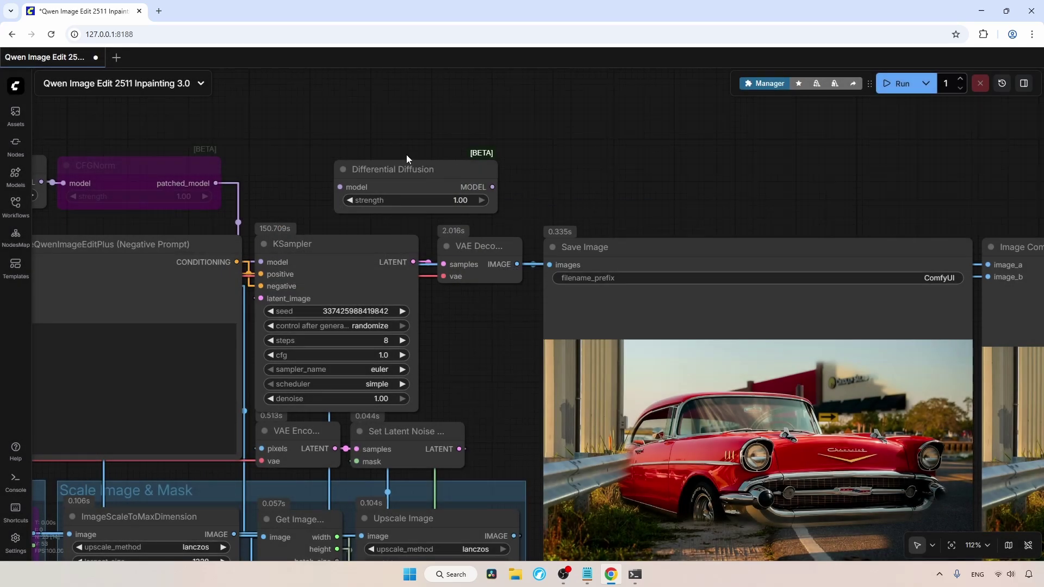
{"action": "left_click_drag", "start_coordinate": [407, 157], "coordinate": [317, 158]}
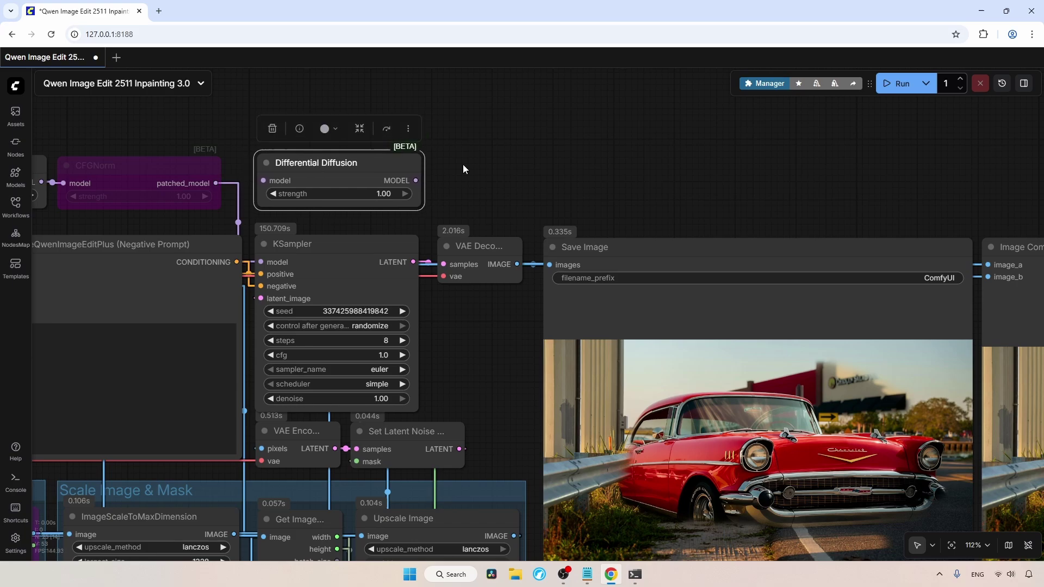
{"action": "left_click_drag", "start_coordinate": [462, 168], "coordinate": [611, 180]}
{"action": "left_click", "coordinate": [307, 166]}
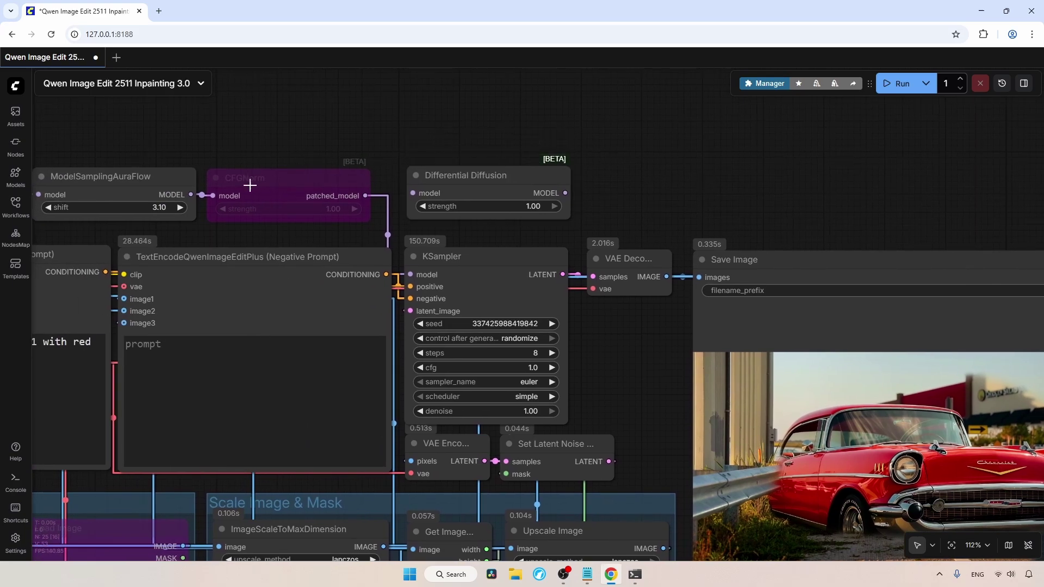
Wire CFGNorm's patched_model into Differential Diffusion and its MODEL output into the KSampler.
{"action": "left_click_drag", "start_coordinate": [365, 196], "coordinate": [413, 193]}
{"action": "left_click_drag", "start_coordinate": [566, 193], "coordinate": [411, 275]}
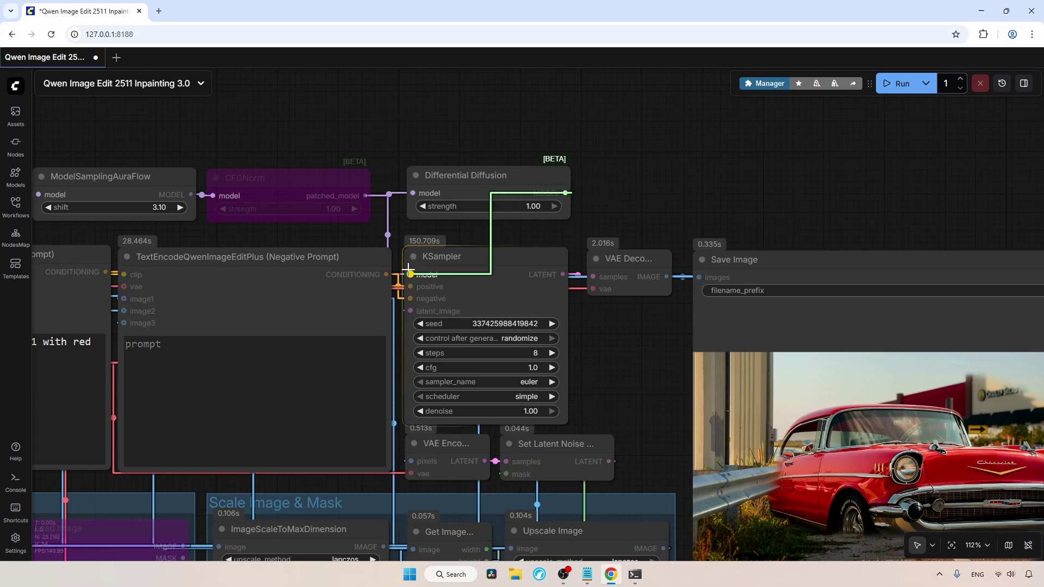
{"action": "left_click_drag", "start_coordinate": [941, 205], "coordinate": [391, 104]}
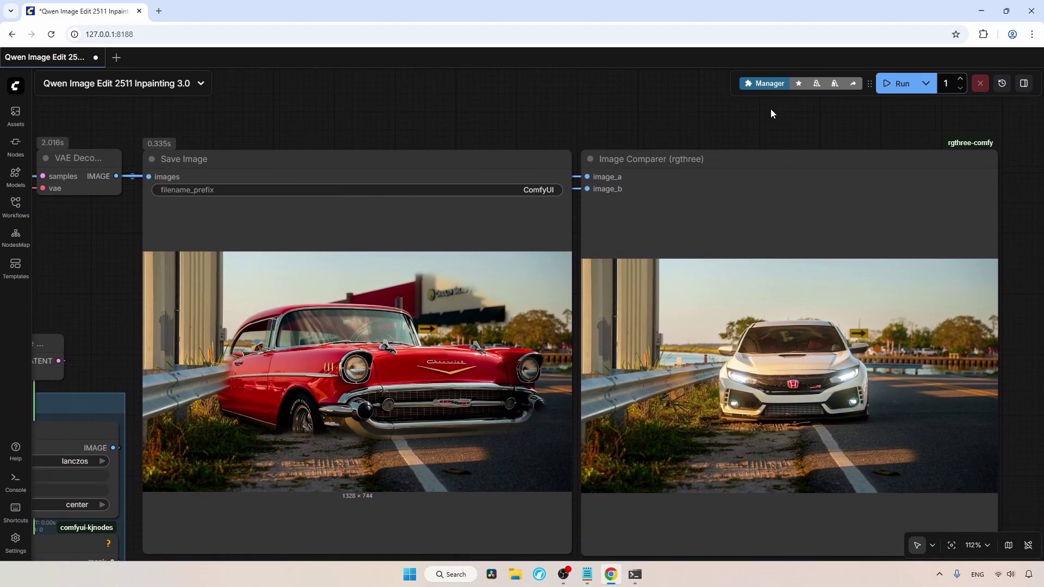
Run the workflow and review the new output showing a red Honda.
{"action": "left_click", "coordinate": [899, 85]}
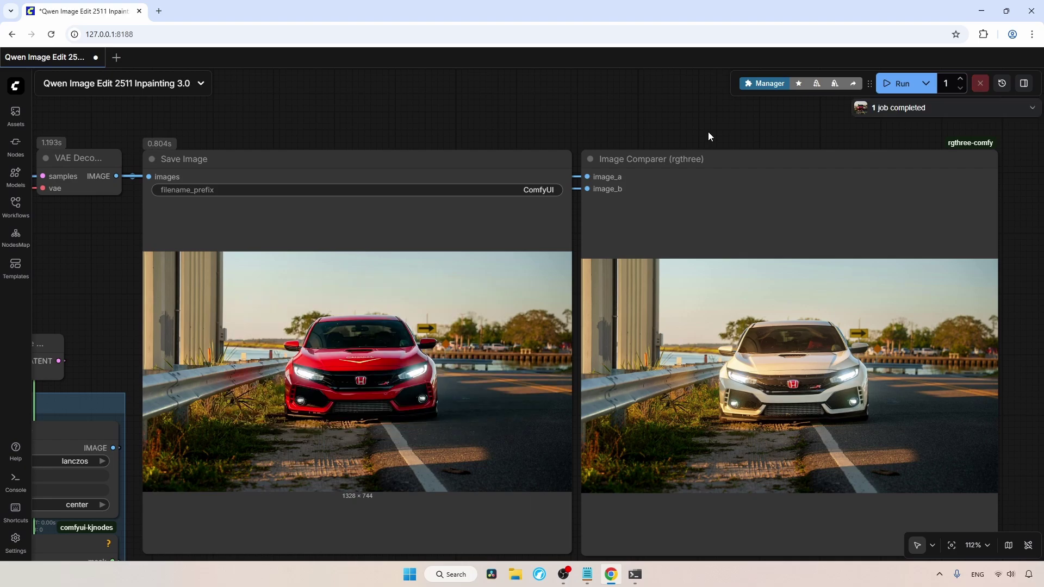
{"action": "scroll", "coordinate": [708, 132], "scroll_direction": "up", "scroll_amount": 1}
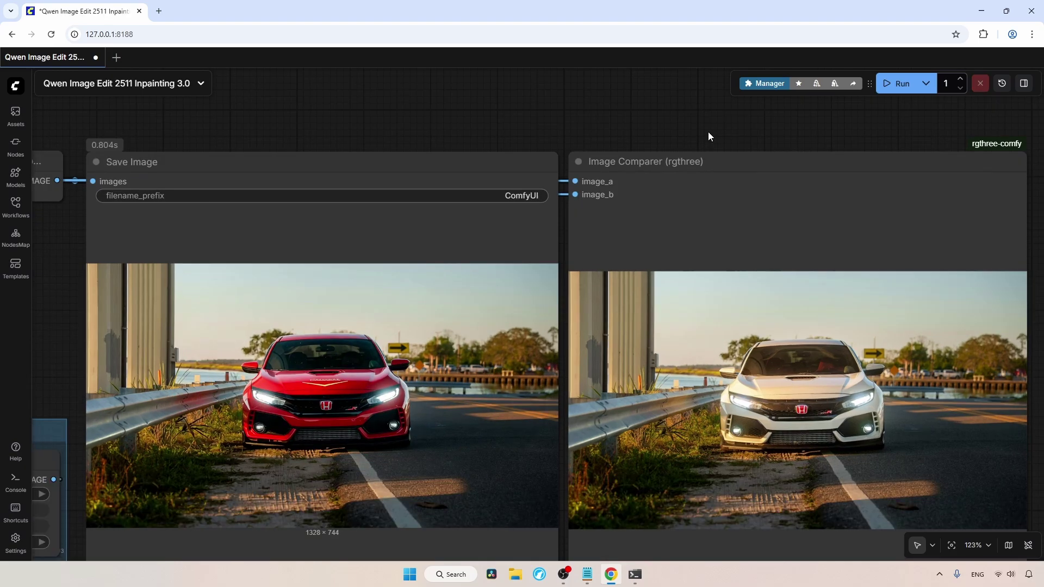
{"action": "scroll", "coordinate": [708, 132], "scroll_direction": "down", "scroll_amount": 1}
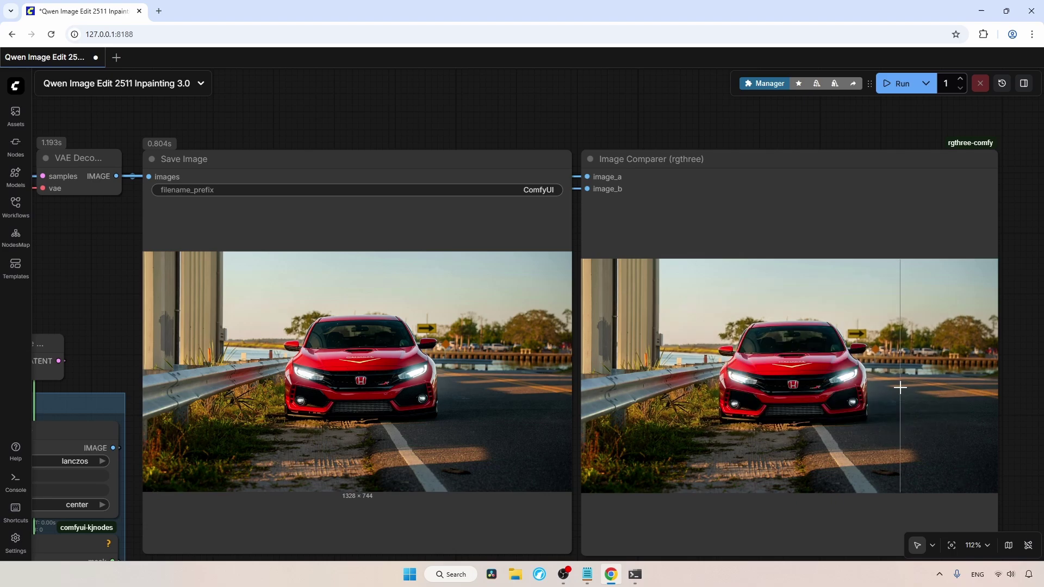
Insert 'the' before 'red car from image 2' in the positive prompt and rerun the workflow.
{"action": "left_click_drag", "start_coordinate": [83, 263], "coordinate": [799, 206]}
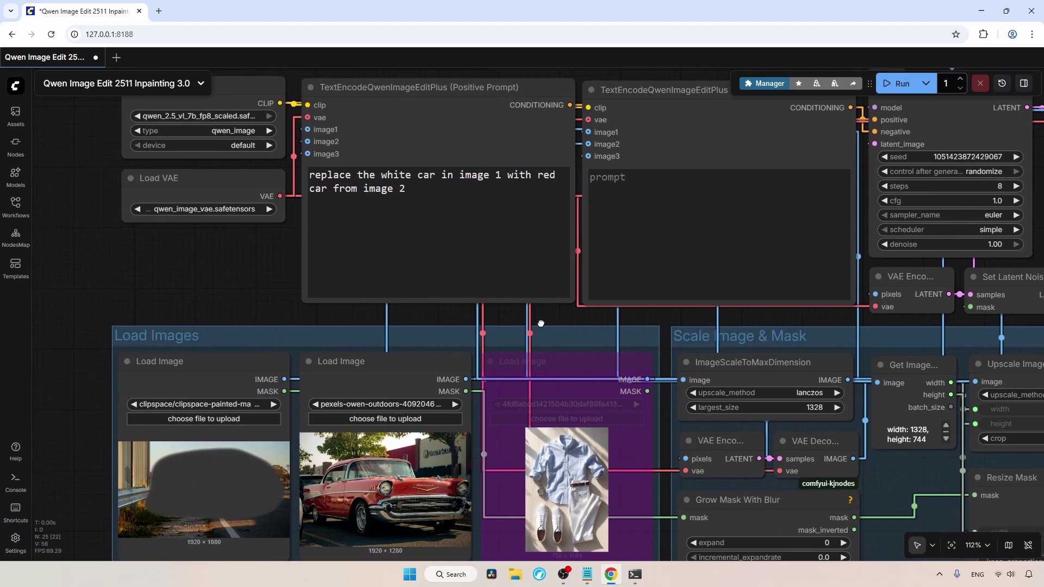
{"action": "mouse_move", "coordinate": [265, 318]}
{"action": "left_mouse_down"}
{"action": "mouse_move", "coordinate": [286, 315]}
{"action": "mouse_move", "coordinate": [257, 312]}
{"action": "left_mouse_up"}
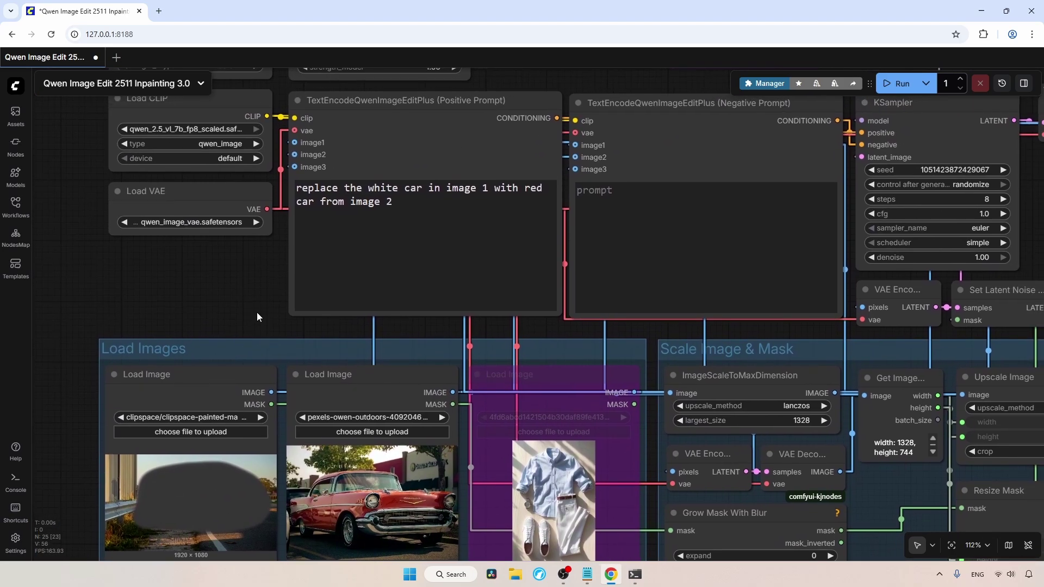
{"action": "left_click", "coordinate": [525, 189]}
{"action": "type", "text": "the"}
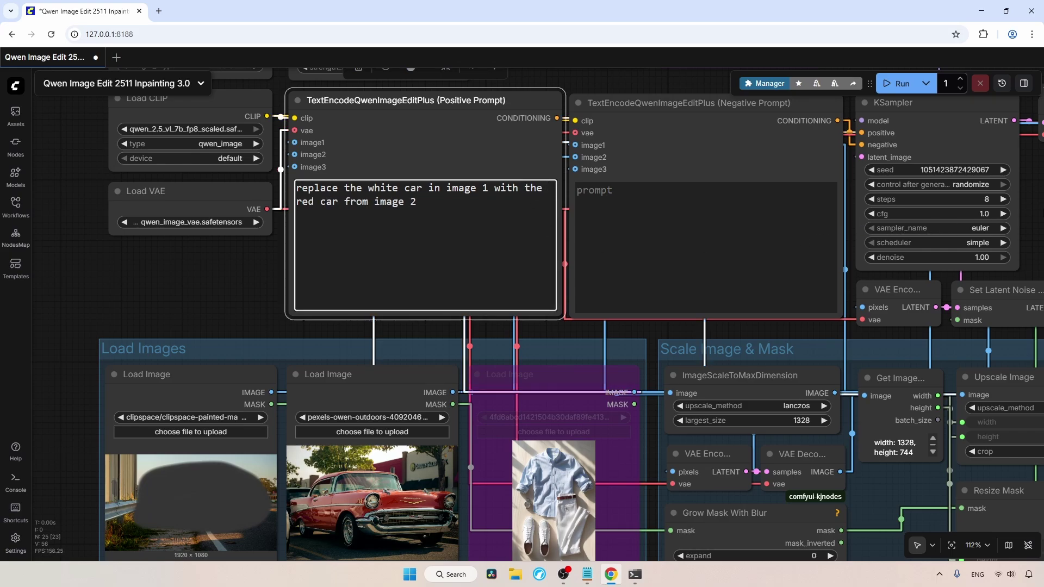
{"action": "left_click_drag", "start_coordinate": [1015, 210], "coordinate": [746, 263]}
{"action": "left_click", "coordinate": [897, 83]}
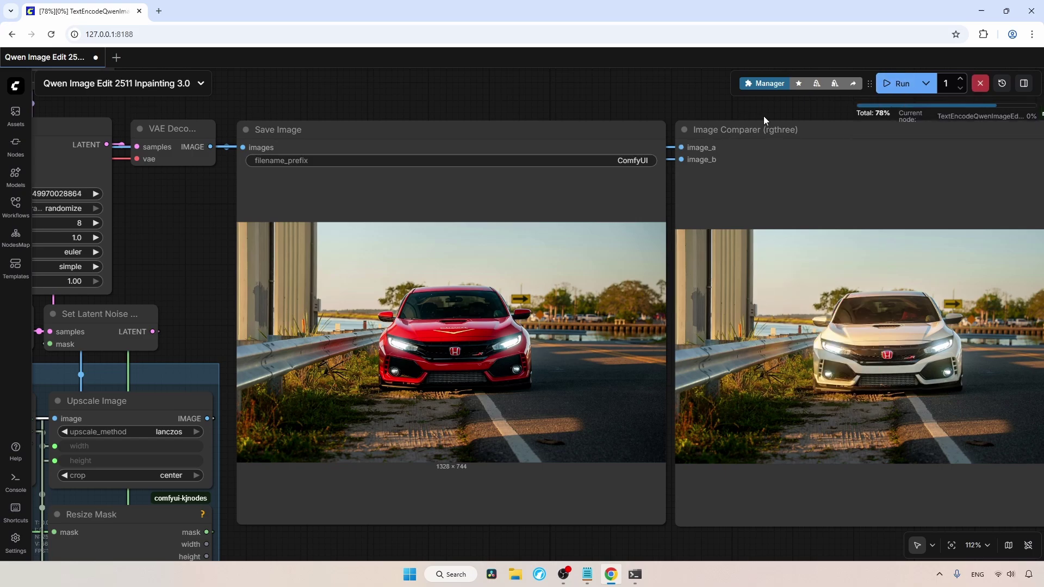
Center the finished 1328×744 output showing the forward-facing red classic car.
{"action": "left_click_drag", "start_coordinate": [764, 115], "coordinate": [652, 109]}
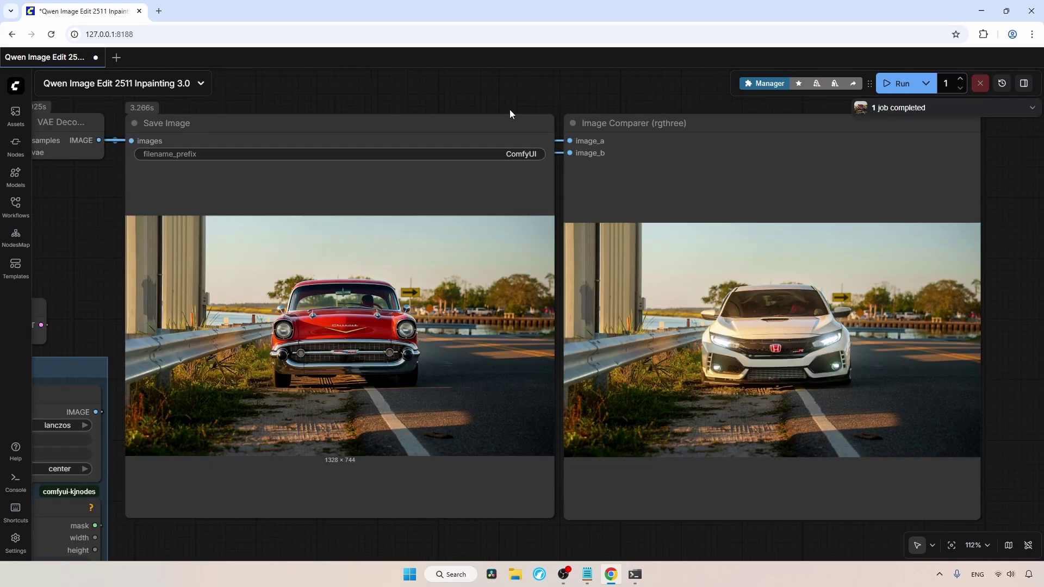